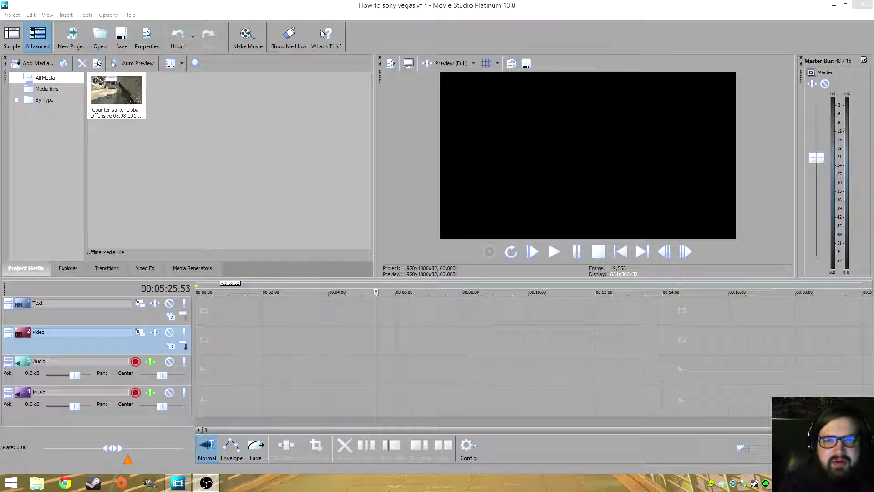
# Add the Counter-Strike clip to the timeline and match the project to it (1920x1080, 59.909p)
pyautogui.moveTo(116, 91); pyautogui.dragTo(319, 340)
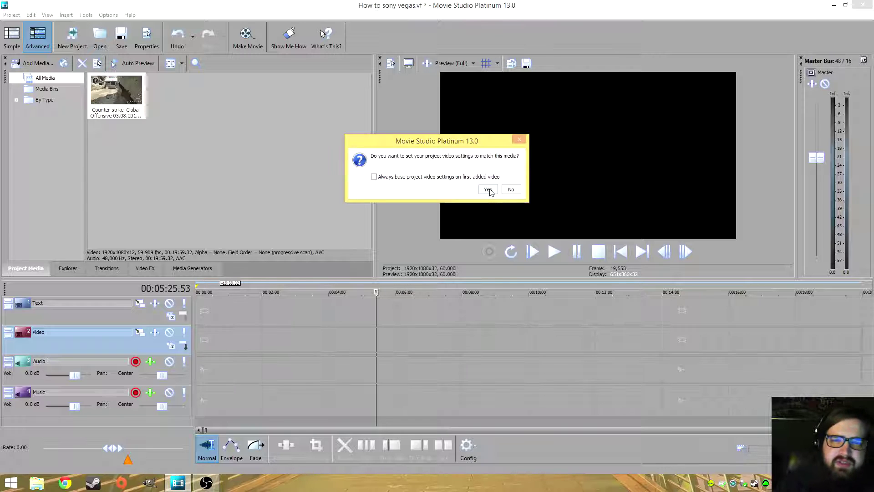
pyautogui.click(488, 190)
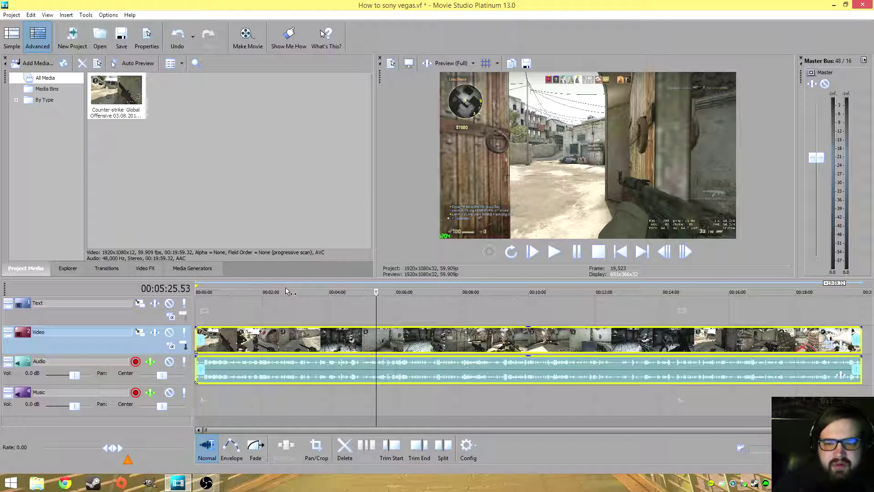
pyautogui.rightClick(280, 339)
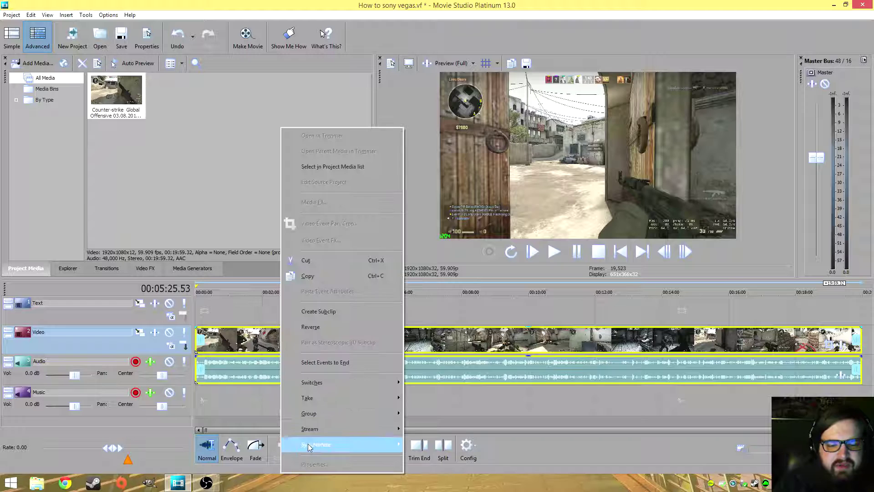
pyautogui.click(308, 444)
# Turn on Disable resample in the video event's Properties
pyautogui.click(257, 372)
pyautogui.click(262, 340)
pyautogui.rightClick(279, 339)
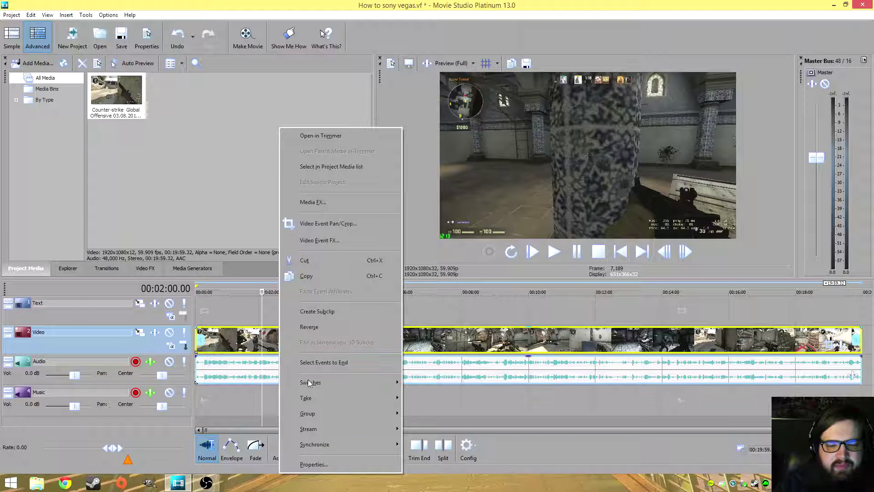
pyautogui.click(318, 458)
pyautogui.click(396, 189)
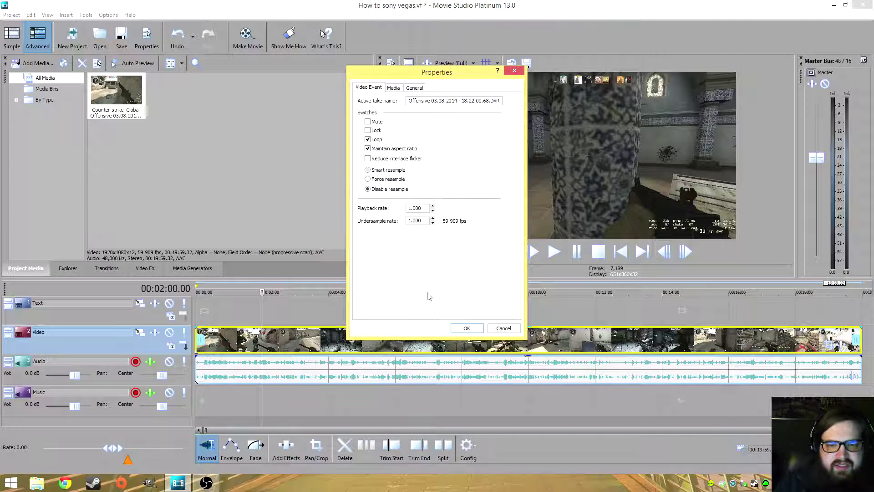
pyautogui.click(467, 328)
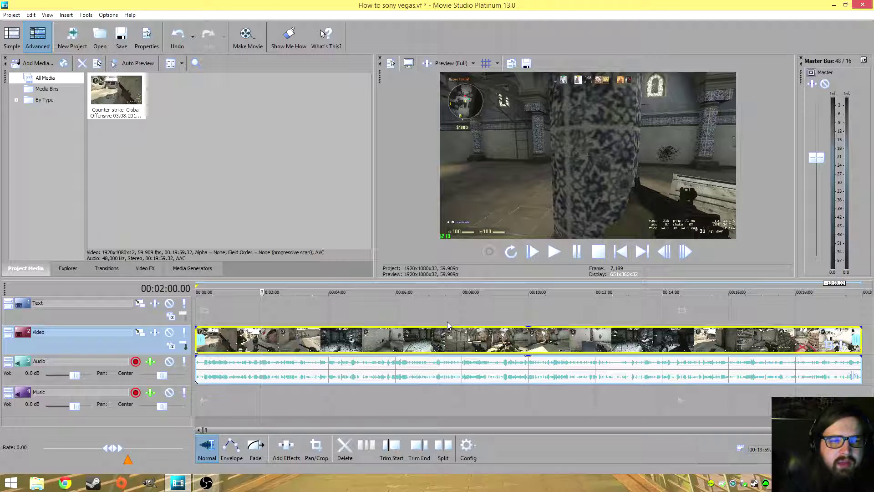
# Apply the saved 1080p 60fps template so the project is 1920x1080 at 60.000 fps
pyautogui.hotkey('alt', 'Return')
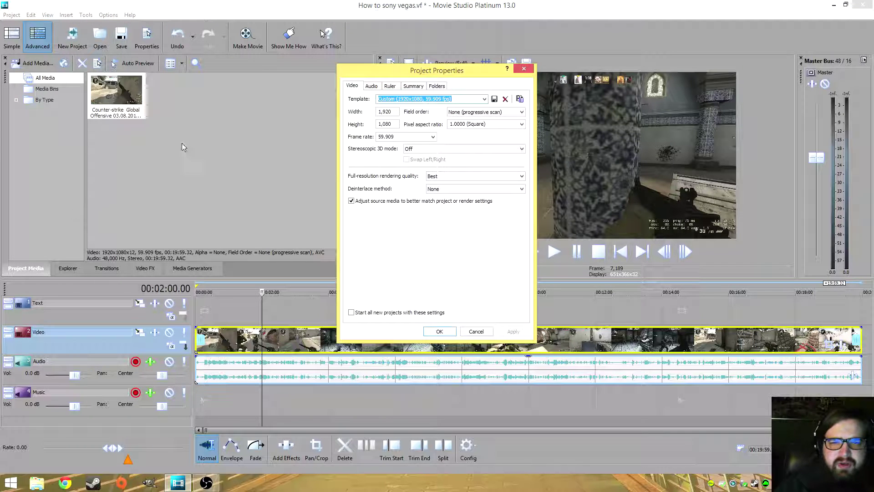
pyautogui.click(484, 99)
pyautogui.scroll(-3, 410, 277)
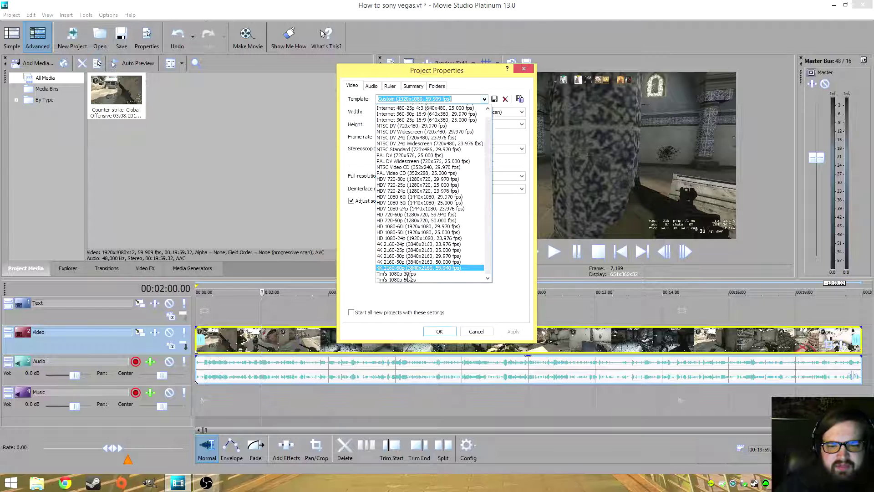
pyautogui.click(408, 279)
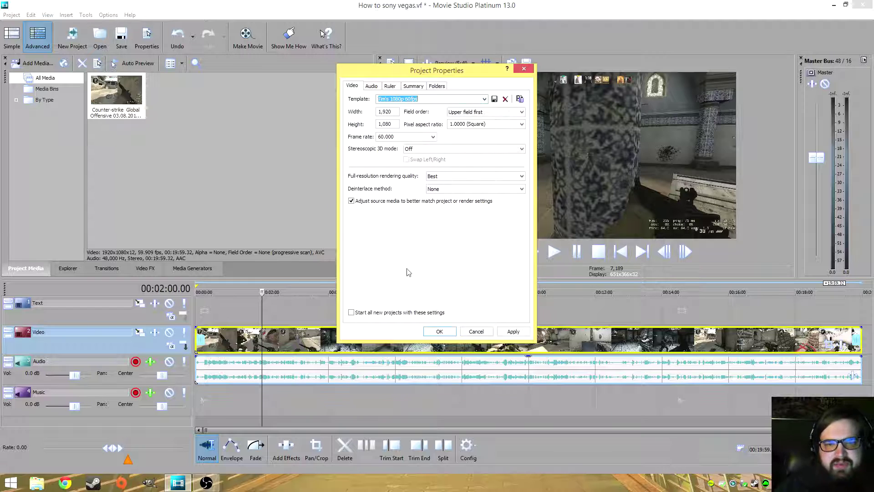
pyautogui.click(512, 331)
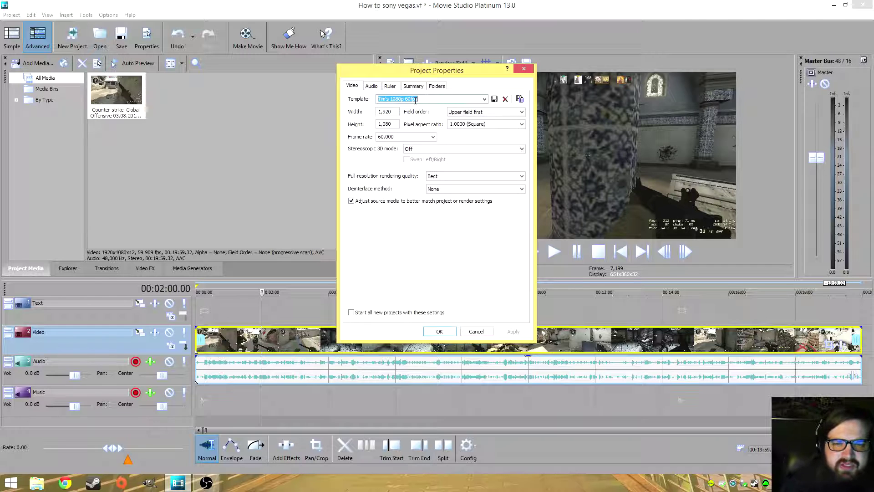
pyautogui.click(395, 123)
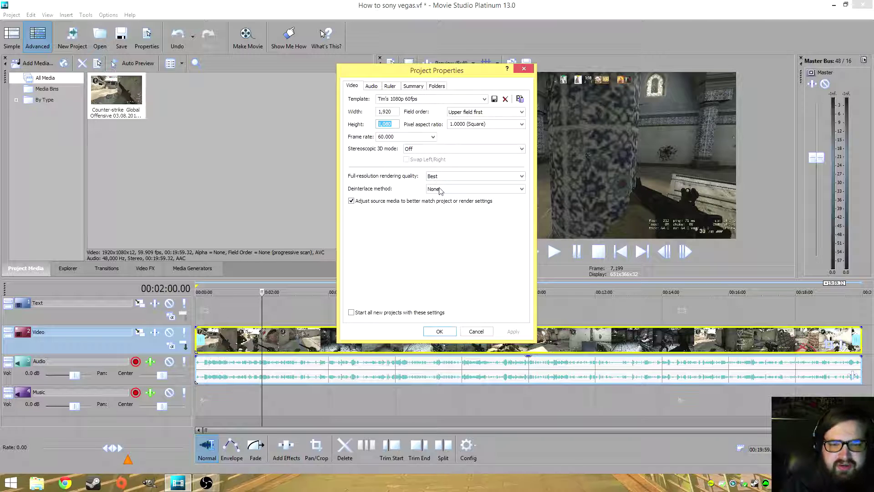
pyautogui.click(439, 333)
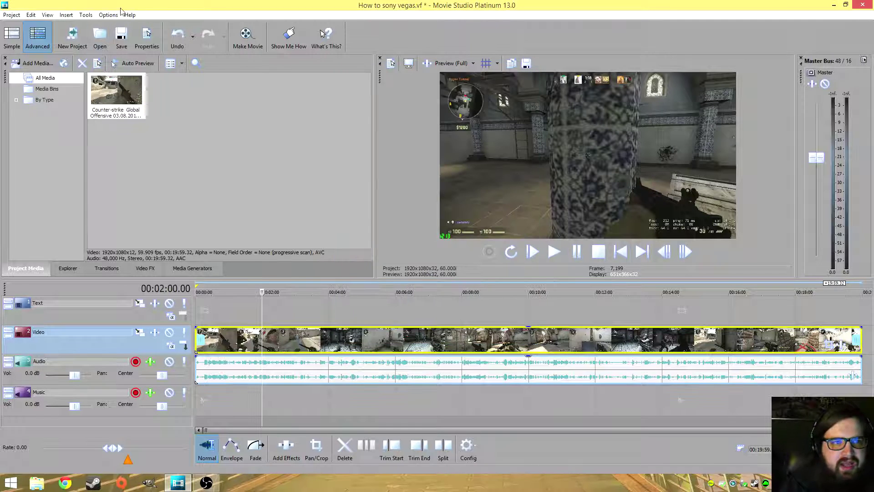
# Set Video preferences to a 10000 MB Dynamic RAM Preview with NVIDIA GeForce GTX 770 GPU acceleration
pyautogui.click(109, 15)
pyautogui.click(137, 337)
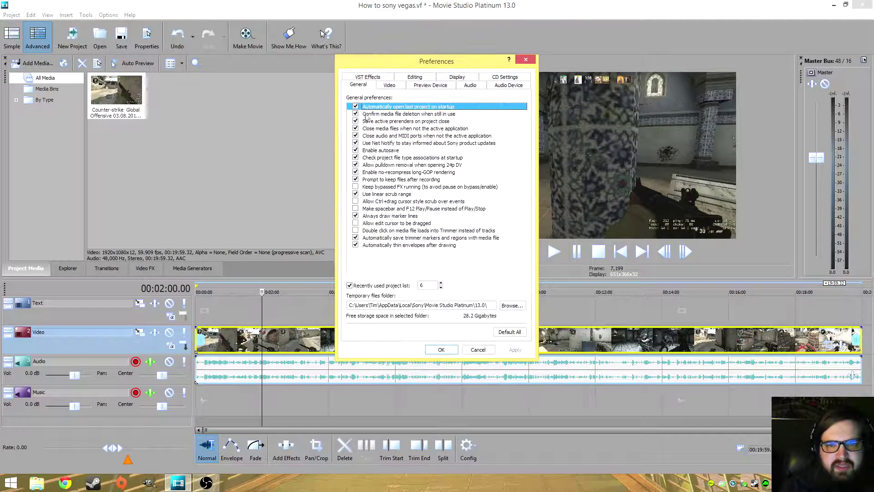
pyautogui.click(390, 84)
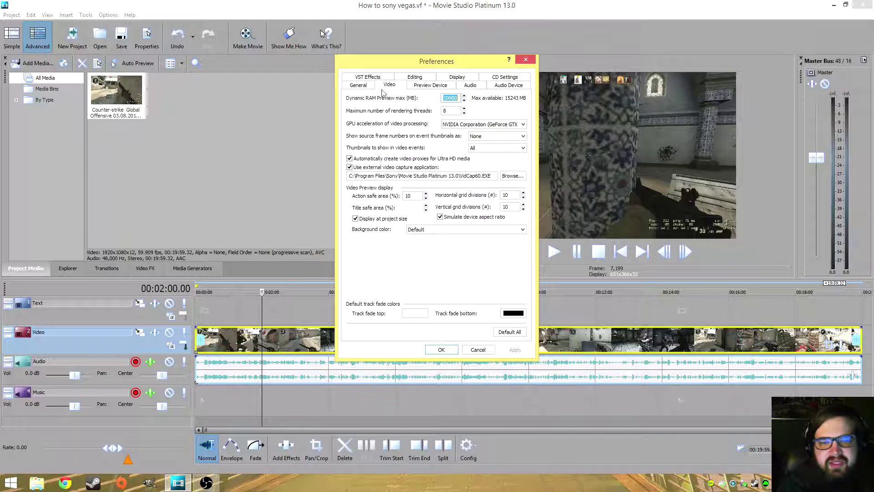
pyautogui.click(501, 126)
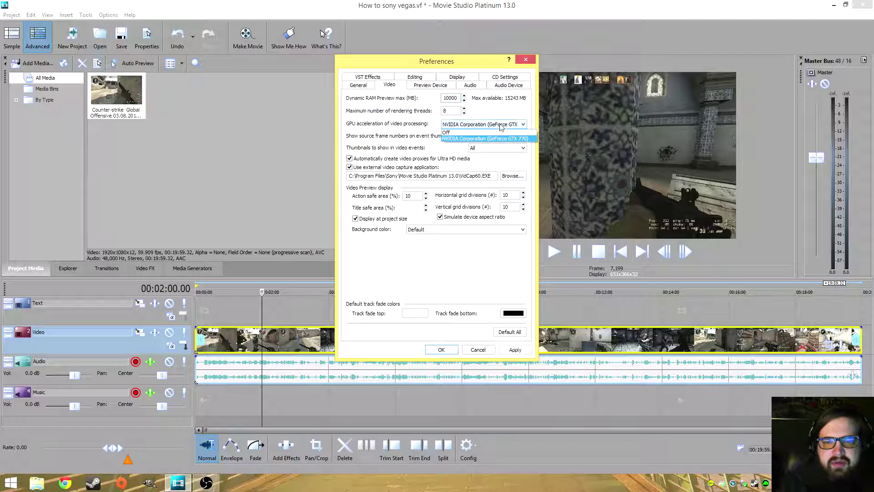
pyautogui.click(501, 126)
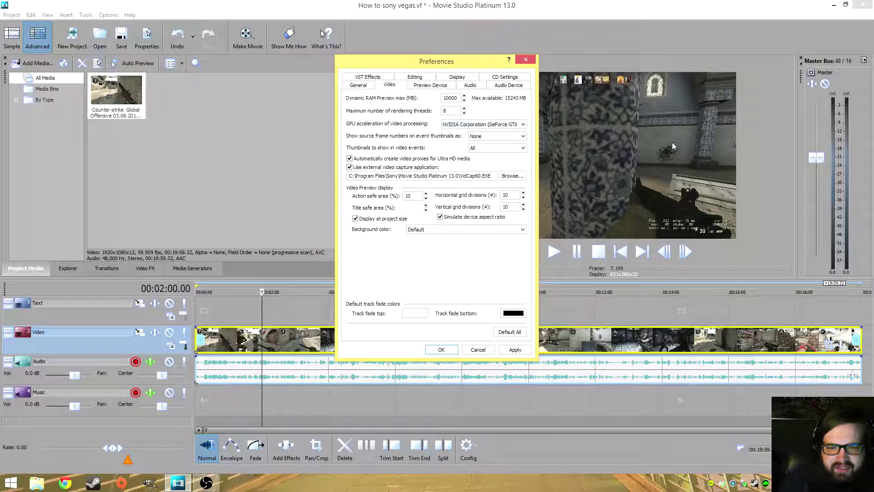
pyautogui.click(516, 349)
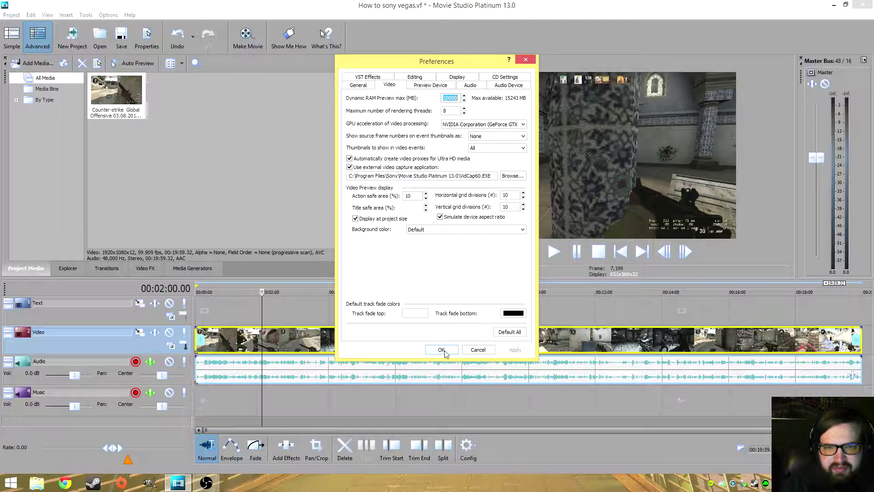
pyautogui.click(442, 349)
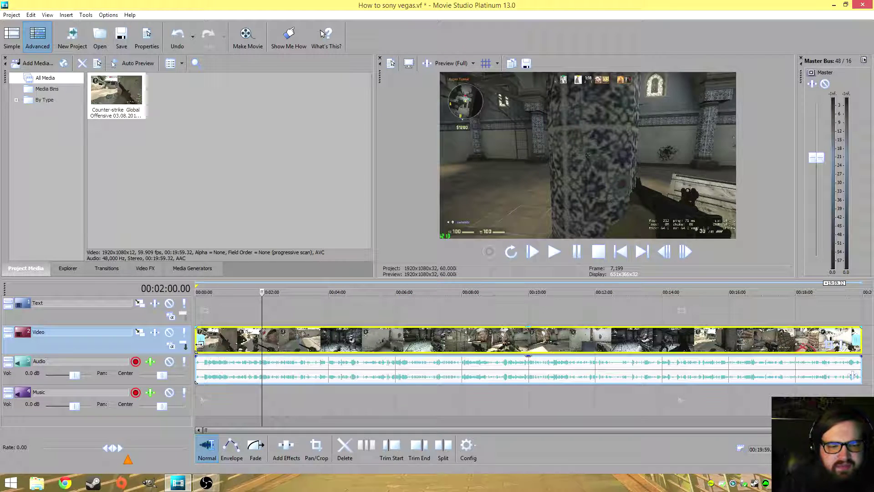
# Trim the start of the clip on the timeline
pyautogui.moveTo(199, 345); pyautogui.dragTo(812, 342)
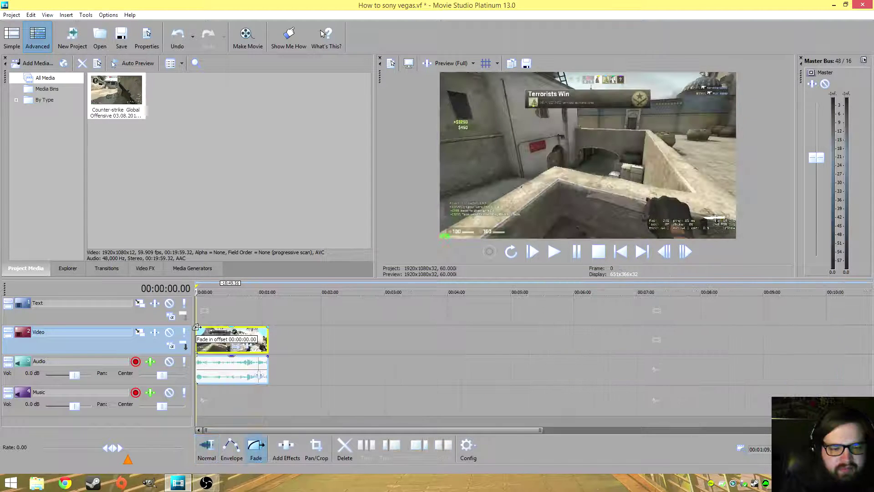
pyautogui.click(201, 356)
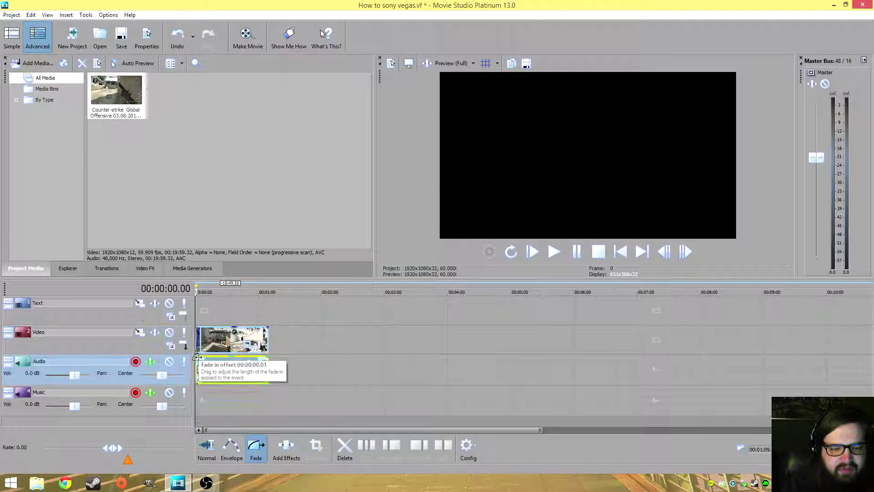
pyautogui.click(269, 327)
pyautogui.click(264, 357)
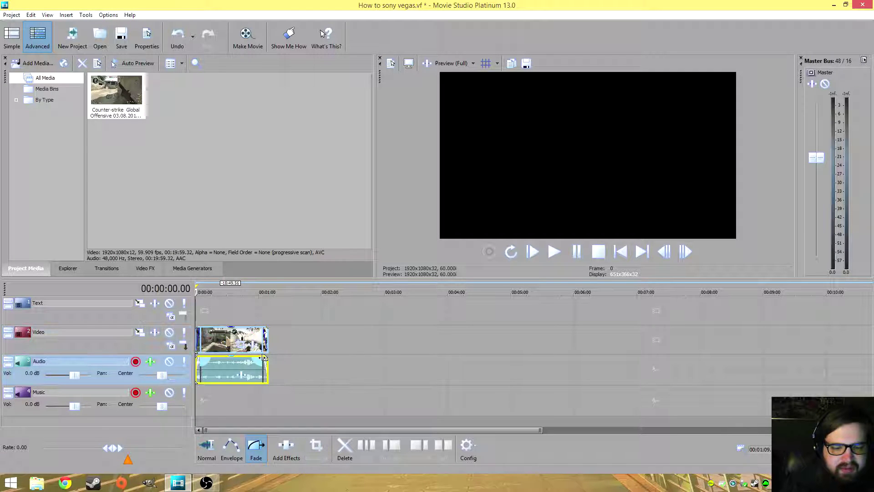
# Return to Normal edit mode and delete the empty Text track
pyautogui.click(206, 446)
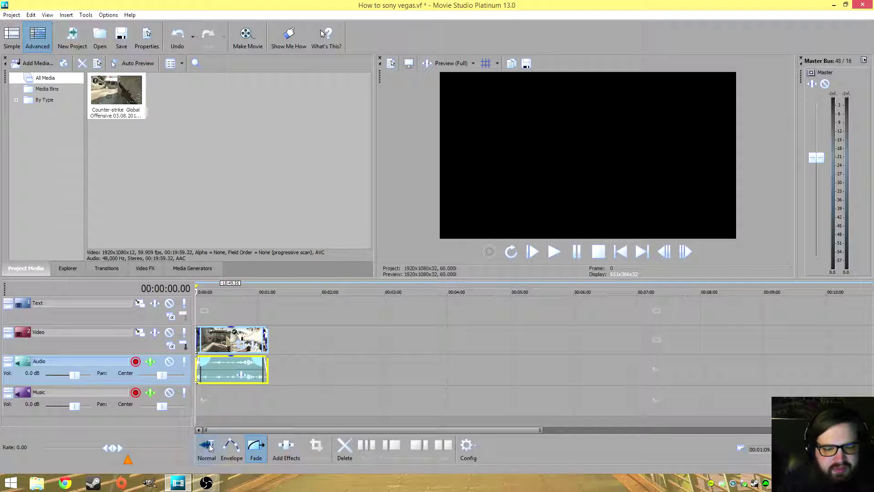
pyautogui.click(241, 313)
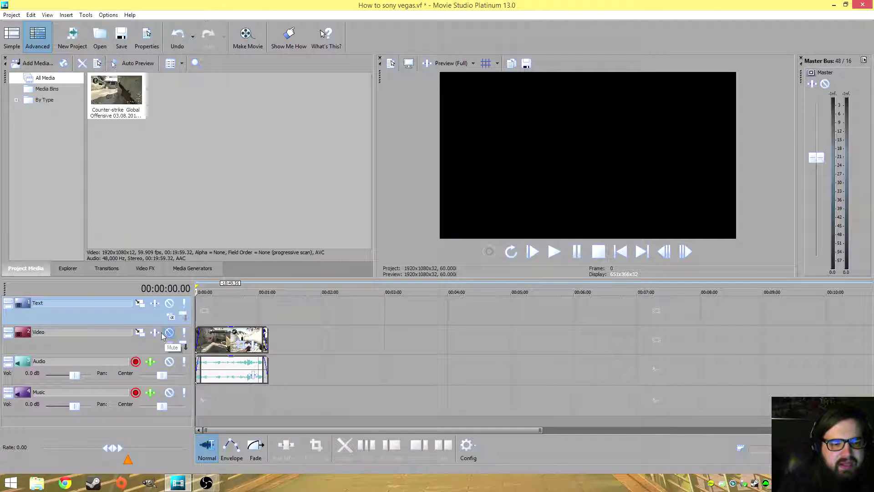
pyautogui.rightClick(61, 318)
pyautogui.click(97, 185)
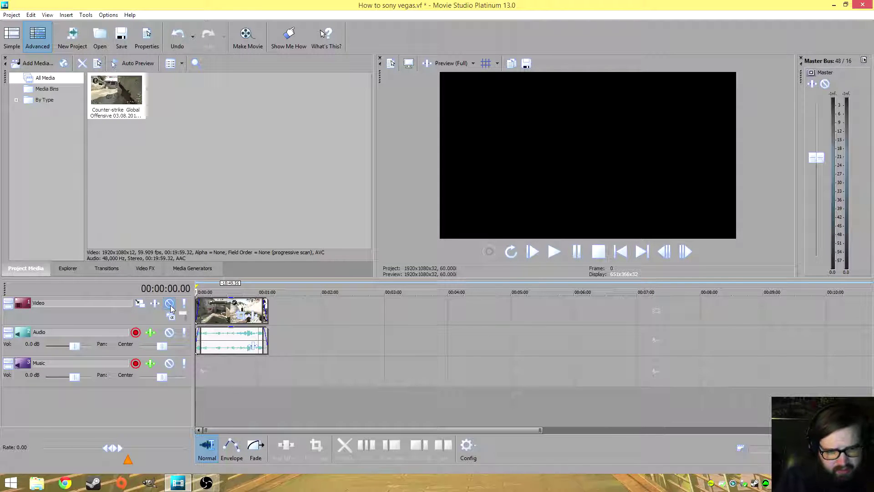
# Add Sony Color Curves and Sony Color Corrector to the Video track's FX chain
pyautogui.click(152, 269)
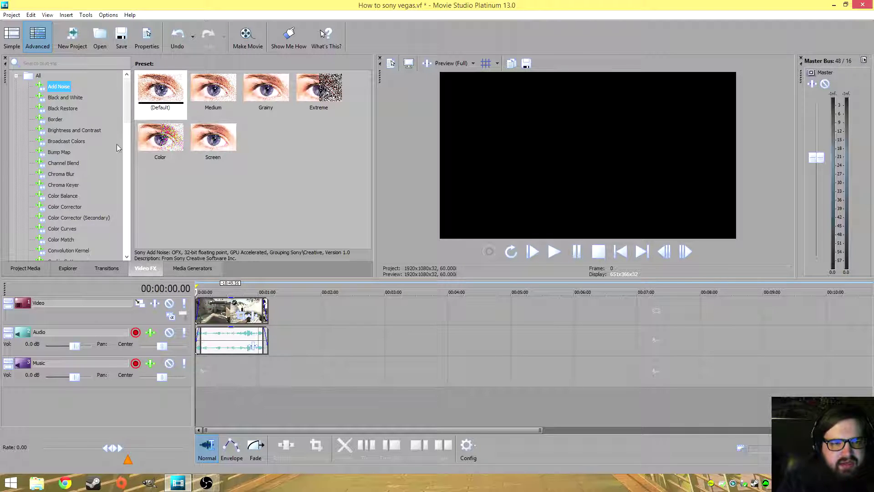
pyautogui.click(59, 152)
pyautogui.scroll(-2, 85, 168)
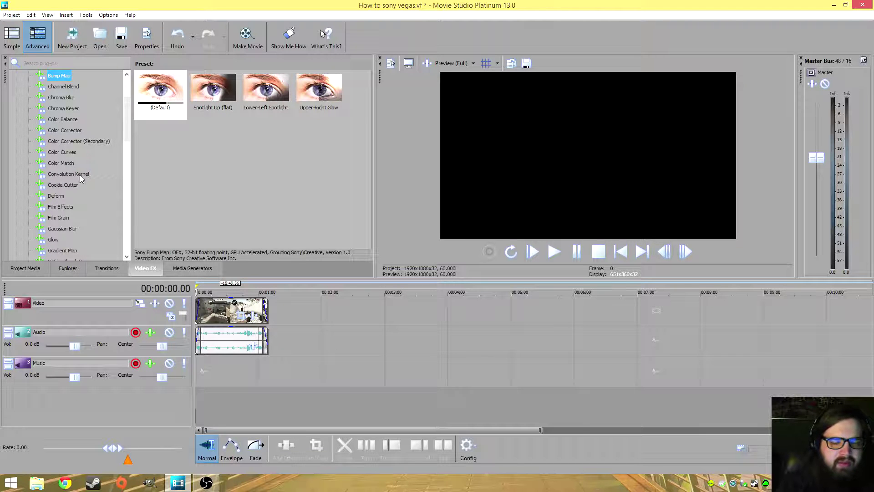
pyautogui.click(156, 303)
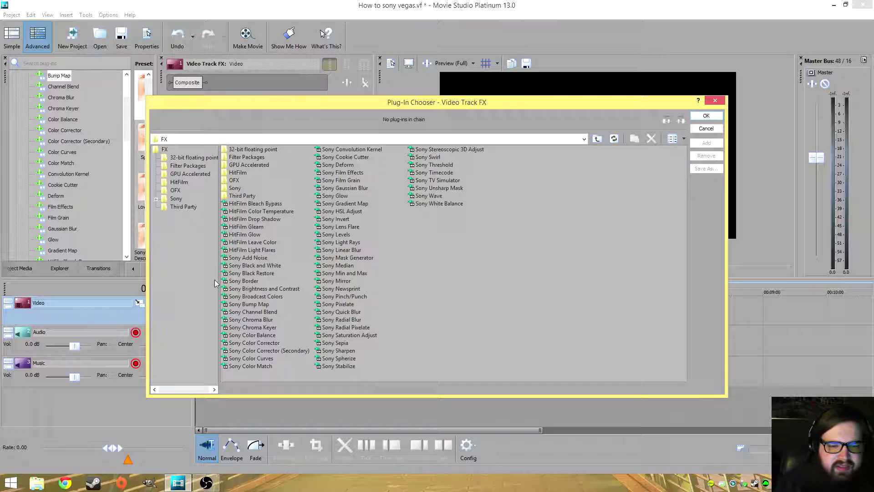
pyautogui.click(254, 259)
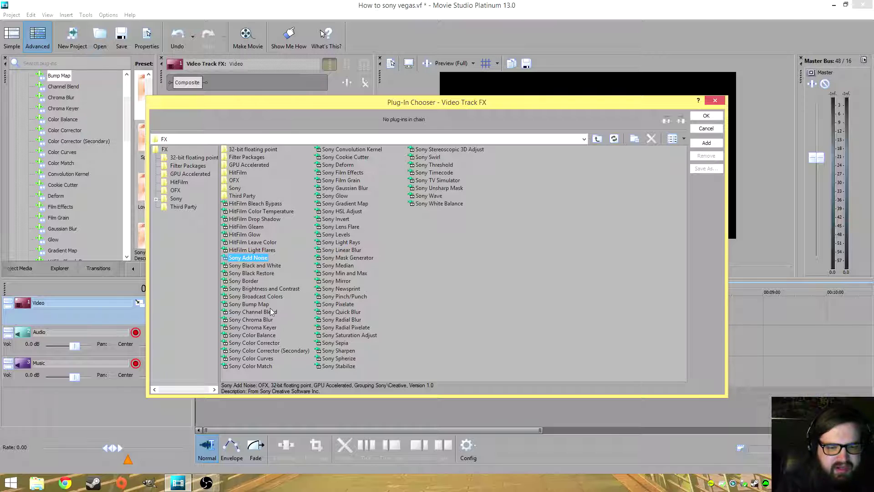
pyautogui.doubleClick(263, 359)
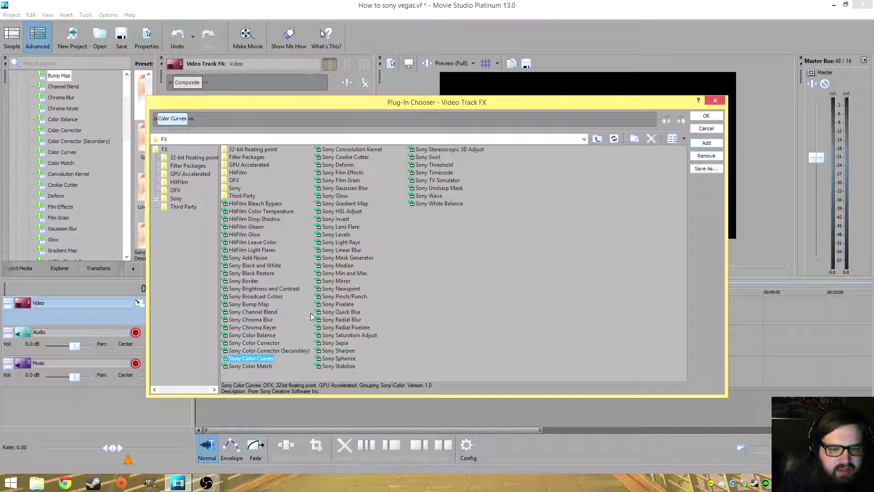
pyautogui.doubleClick(264, 344)
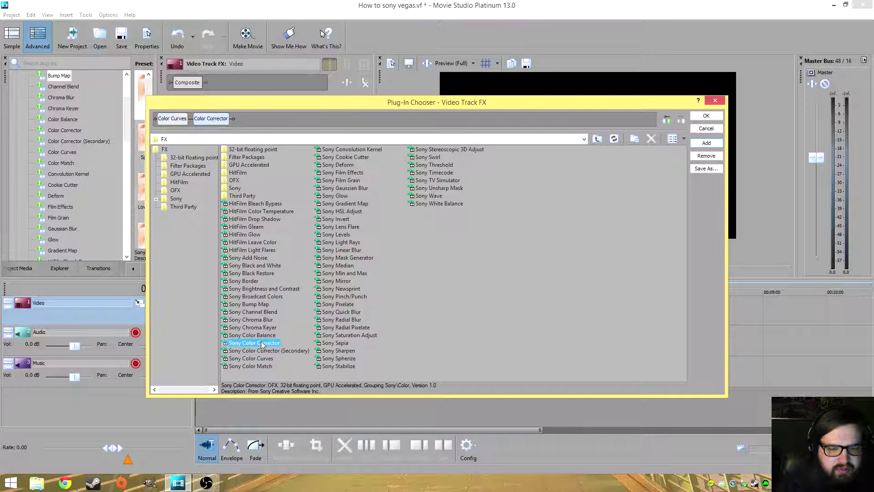
pyautogui.click(706, 116)
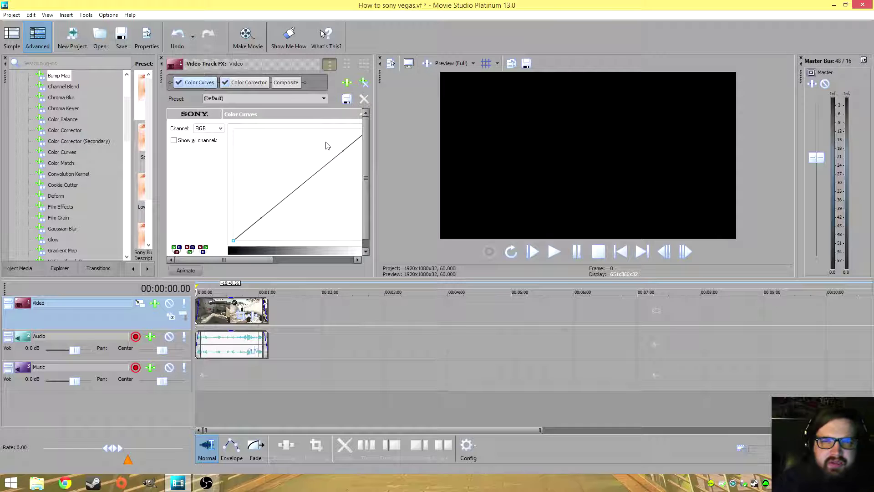
# Bend the RGB curve into an S shape, lowering shadows and raising highlights, and compare it bypassed
pyautogui.moveTo(345, 149); pyautogui.dragTo(335, 144)
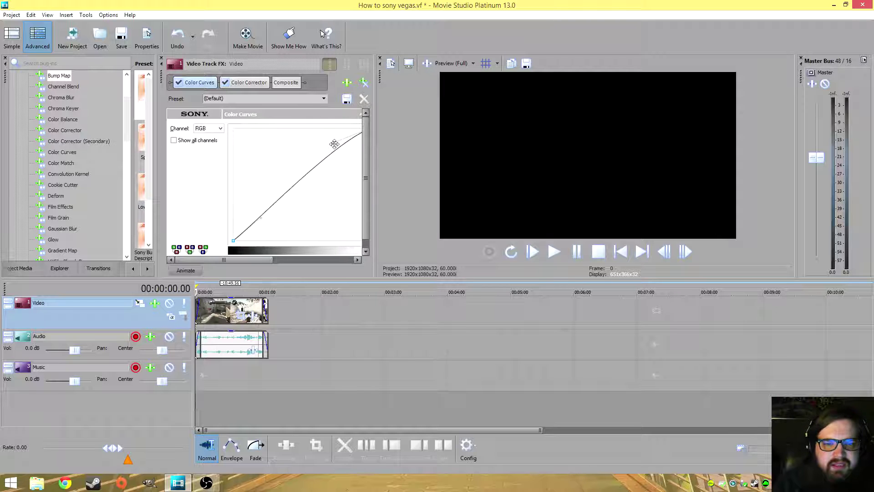
pyautogui.click(215, 367)
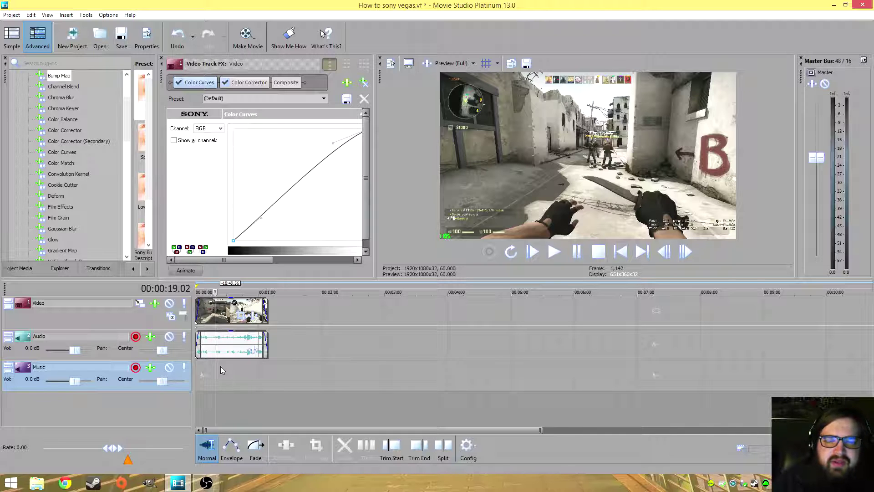
pyautogui.moveTo(261, 218); pyautogui.dragTo(272, 230)
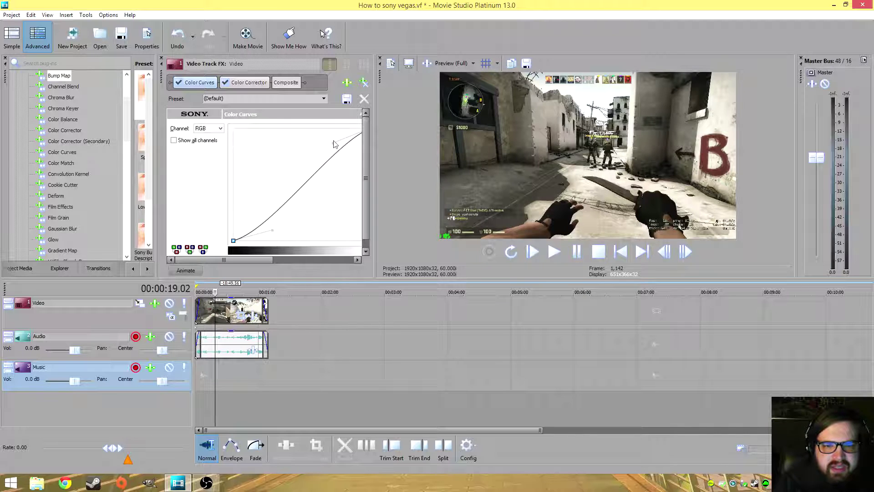
pyautogui.moveTo(332, 143); pyautogui.dragTo(321, 133)
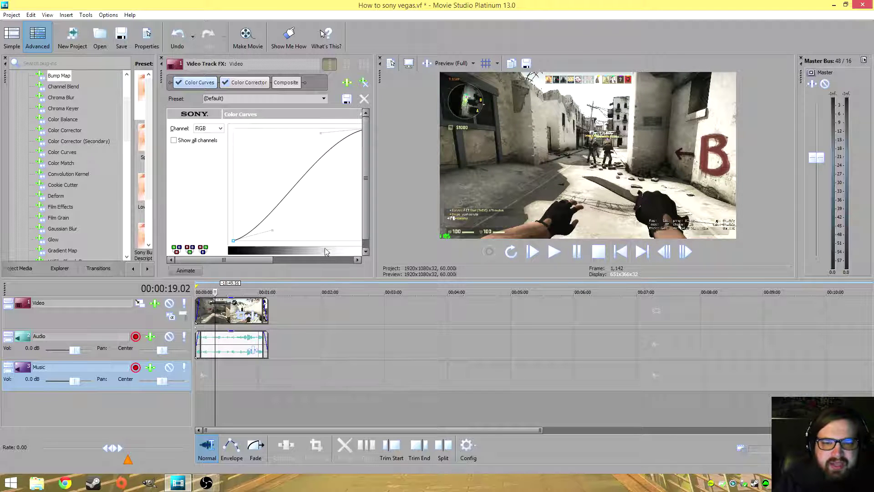
pyautogui.click(178, 83)
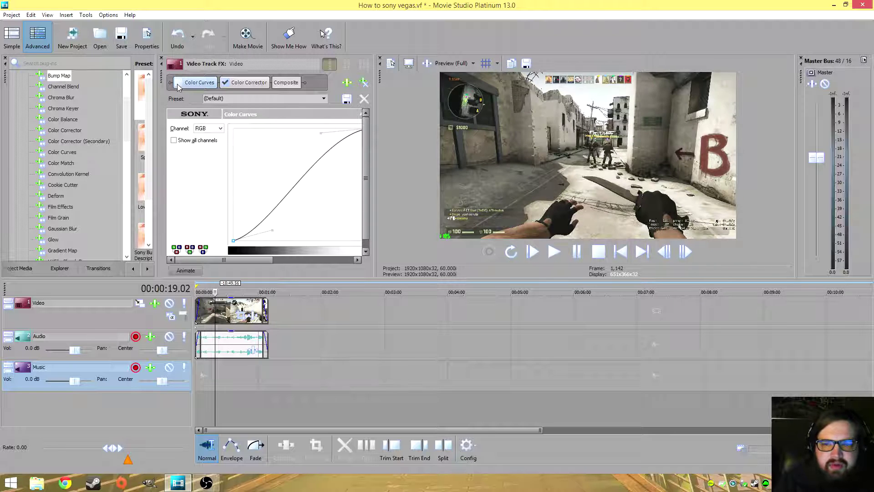
pyautogui.click(178, 83)
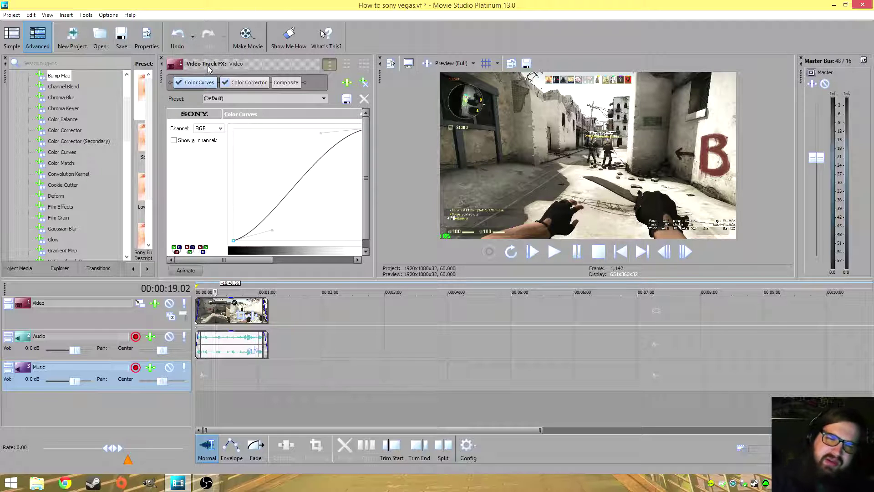
# Adjust the Red curve's upper end and the Green and Blue curves' lower ends
pyautogui.click(221, 128)
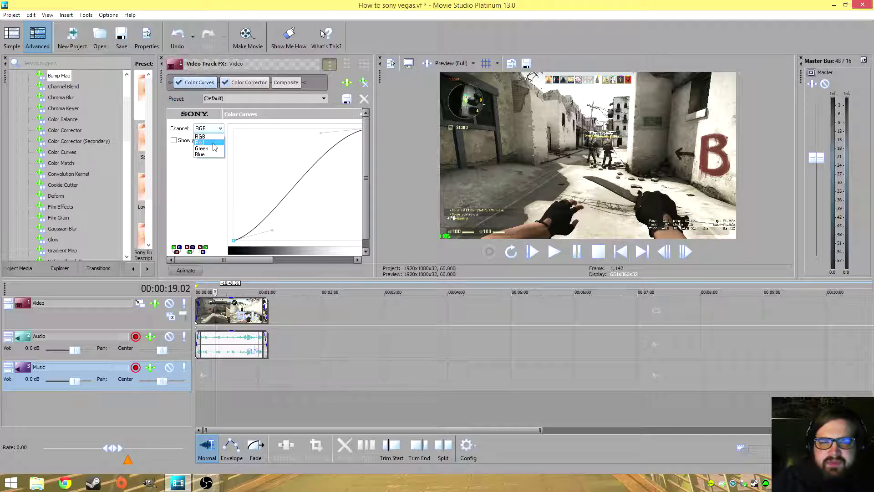
pyautogui.click(215, 143)
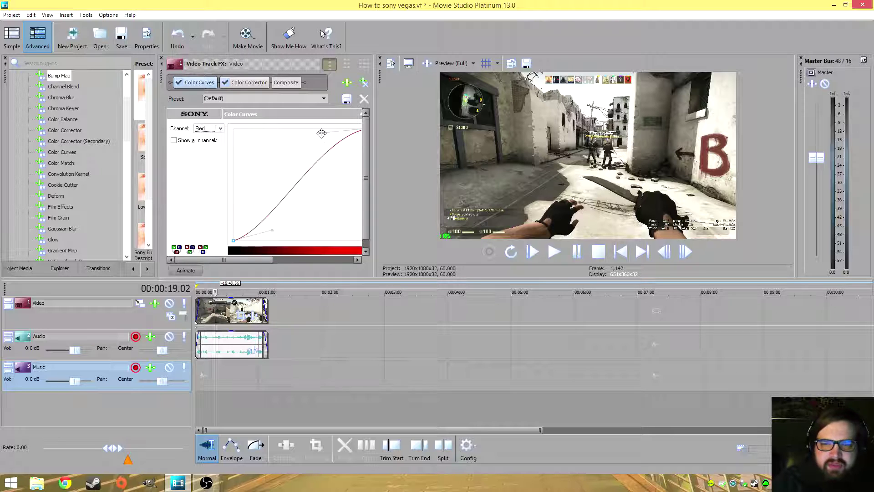
pyautogui.moveTo(322, 133); pyautogui.dragTo(322, 134)
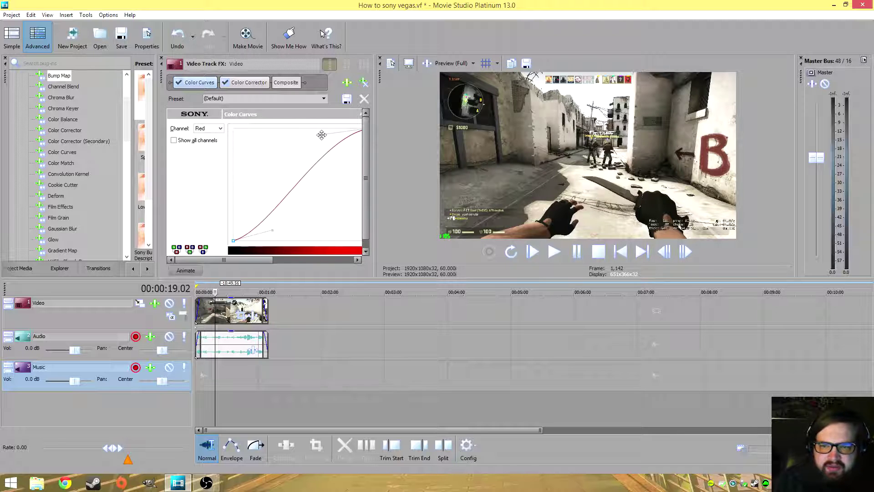
pyautogui.click(215, 129)
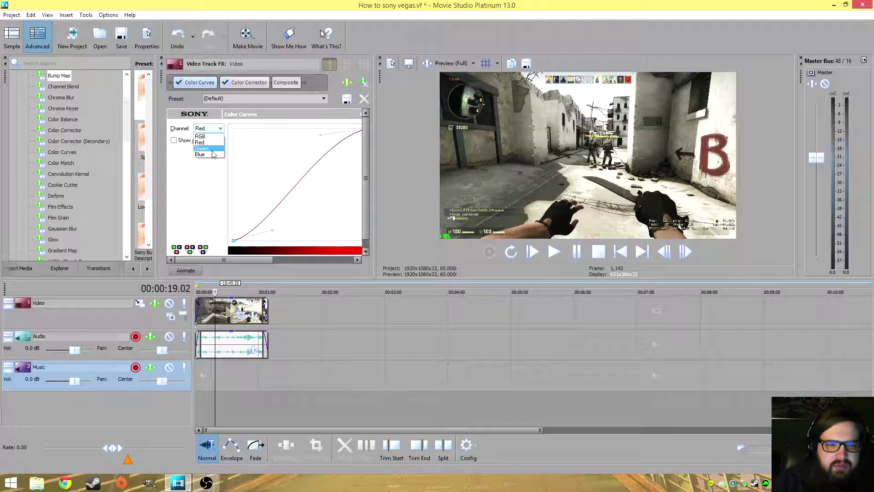
pyautogui.click(213, 149)
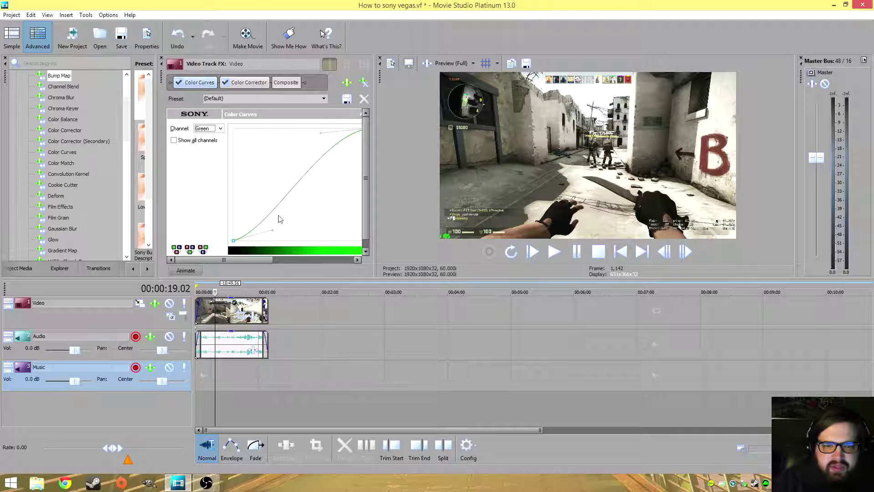
pyautogui.moveTo(272, 229); pyautogui.dragTo(275, 228)
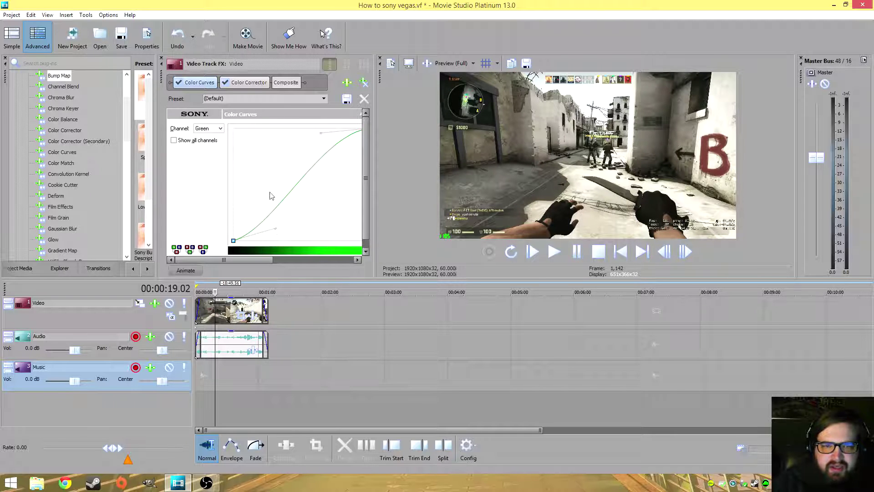
pyautogui.click(214, 128)
pyautogui.click(207, 156)
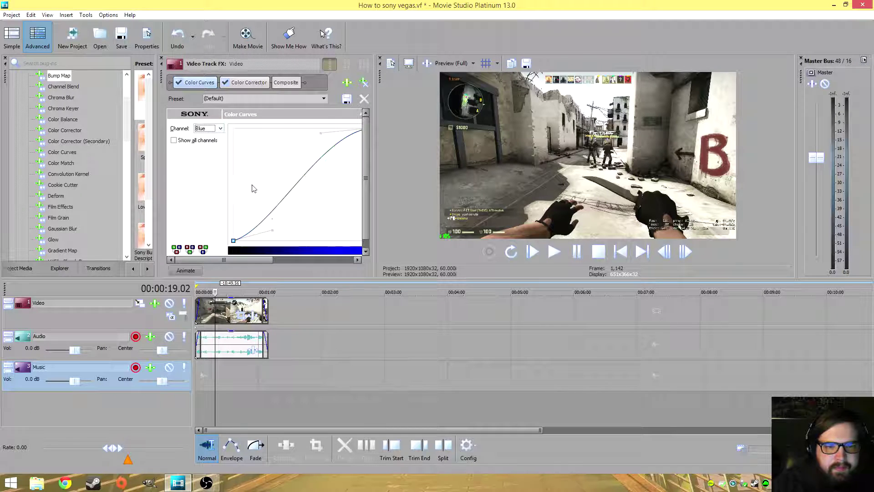
pyautogui.moveTo(274, 230); pyautogui.dragTo(275, 232)
pyautogui.click(319, 133)
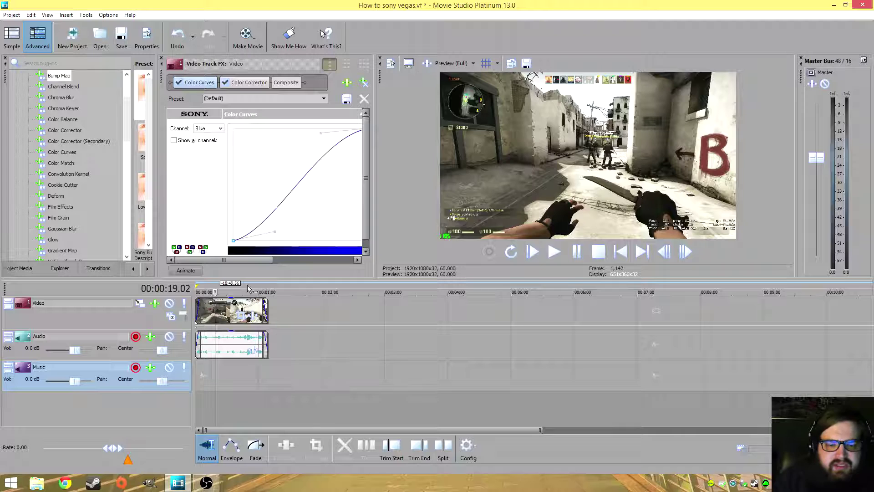
pyautogui.click(234, 370)
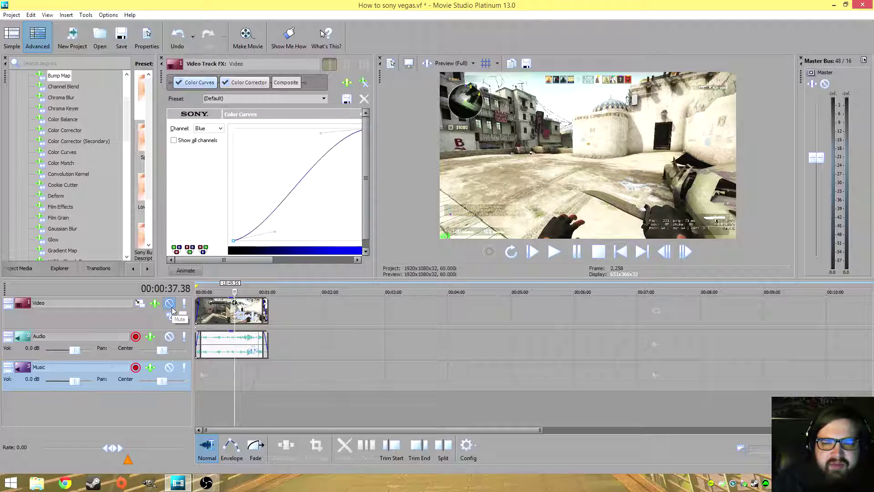
pyautogui.click(219, 371)
pyautogui.click(233, 377)
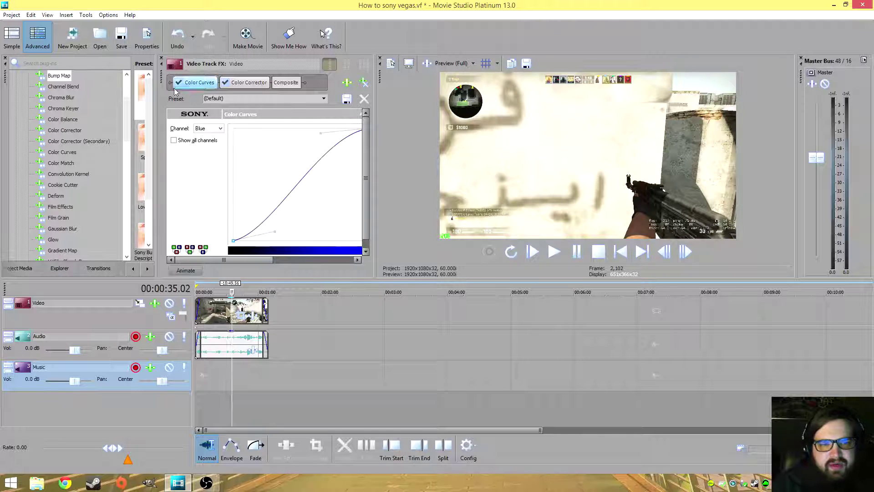
pyautogui.click(242, 372)
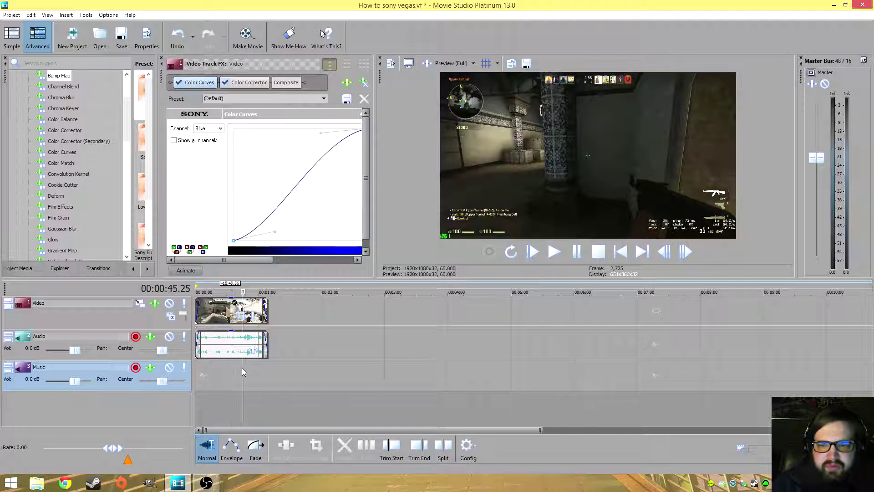
pyautogui.click(222, 370)
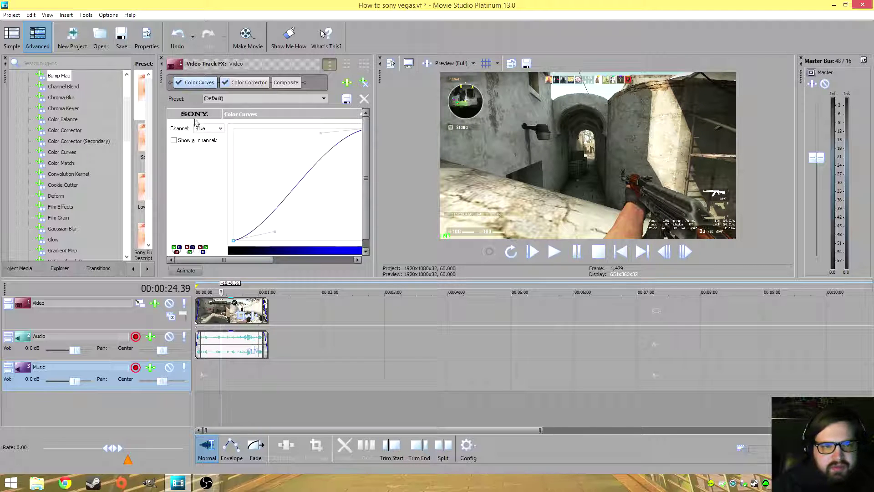
pyautogui.click(178, 83)
pyautogui.click(179, 83)
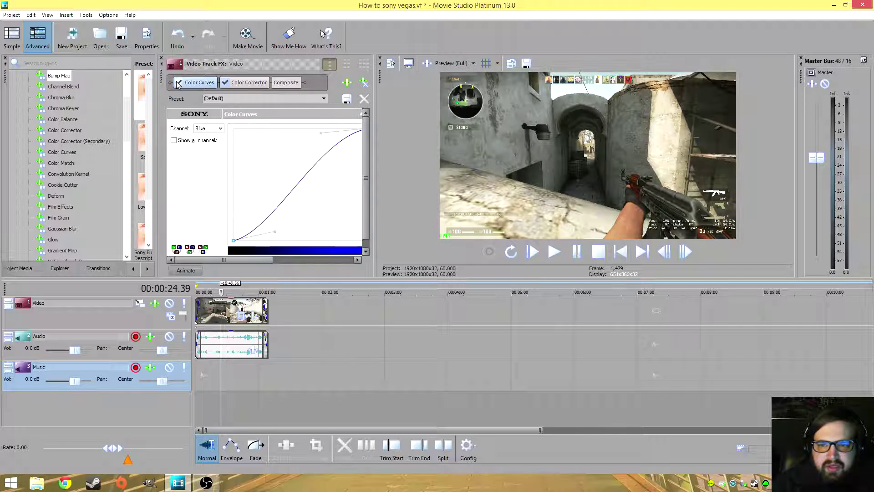
# Raise Color Corrector saturation to 1.416 on the Custom tab
pyautogui.click(241, 84)
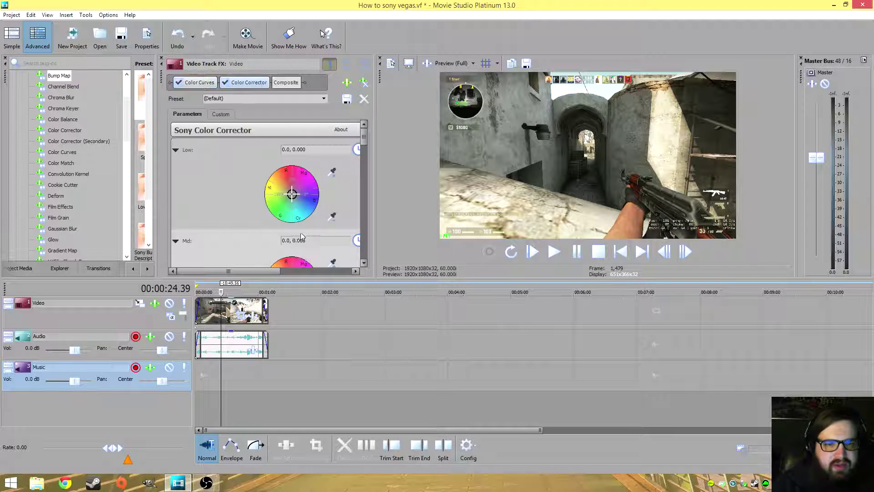
pyautogui.click(222, 115)
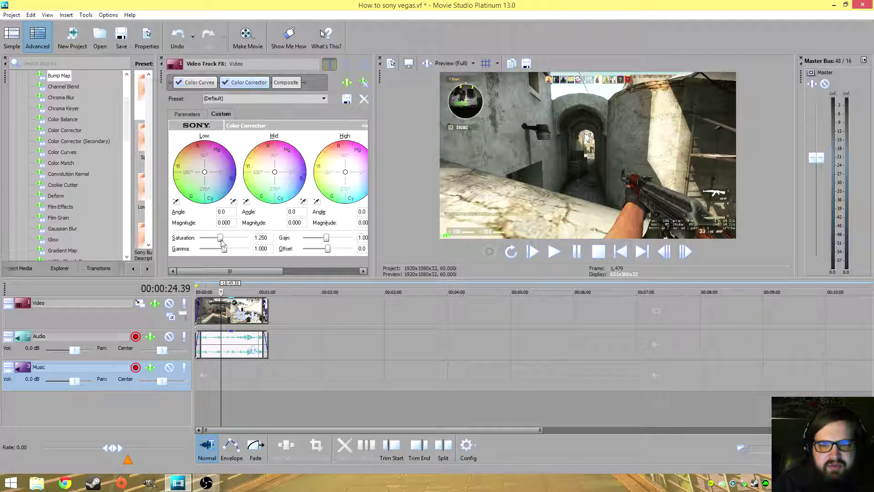
pyautogui.moveTo(216, 238); pyautogui.dragTo(228, 243)
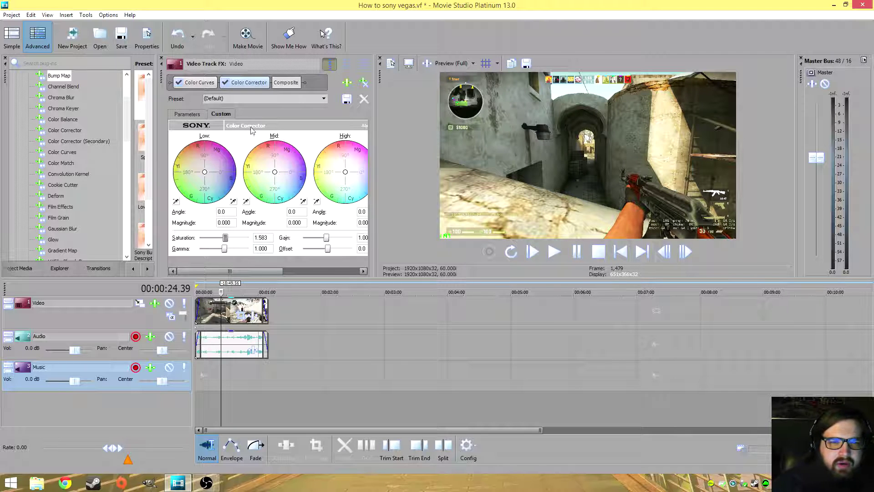
pyautogui.moveTo(226, 238); pyautogui.dragTo(223, 241)
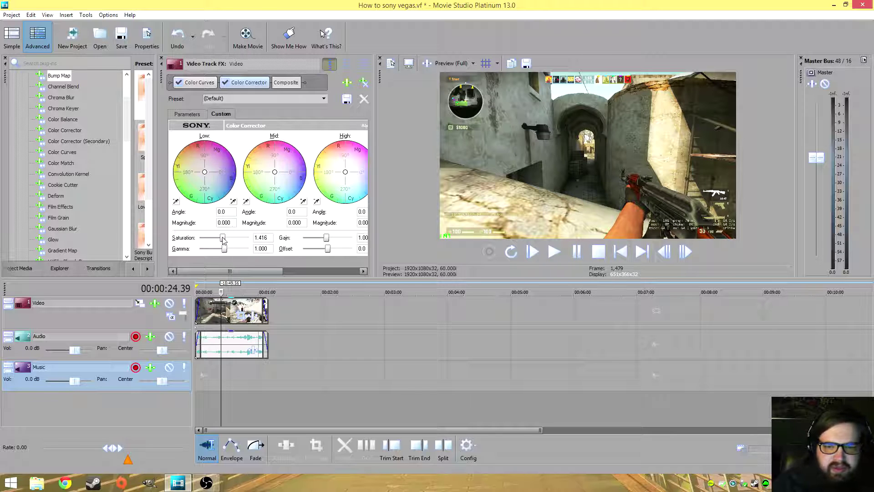
pyautogui.click(179, 83)
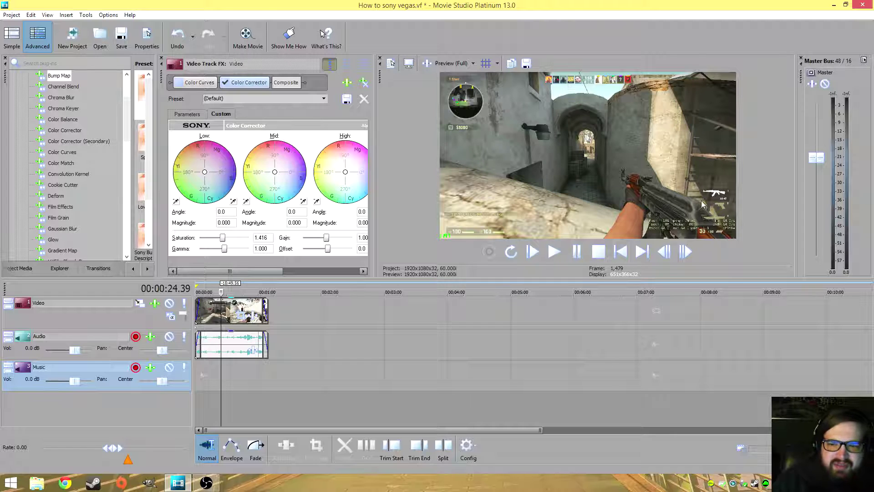
# Tint Low to angle 301.0, magnitude 0.181, and High to about angle 139, magnitude 0.28
pyautogui.click(178, 83)
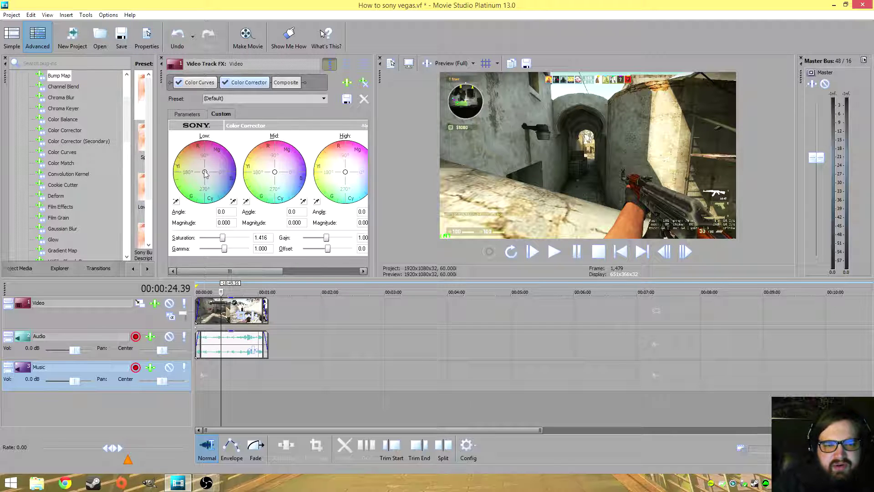
pyautogui.moveTo(205, 172)
pyautogui.mouseDown()
pyautogui.moveTo(212, 170)
pyautogui.moveTo(208, 179)
pyautogui.mouseUp()
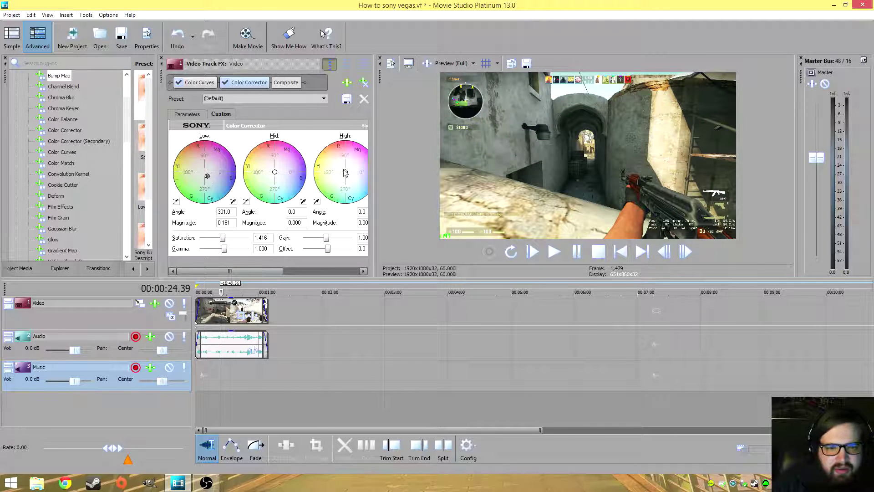
pyautogui.moveTo(345, 171); pyautogui.dragTo(339, 166)
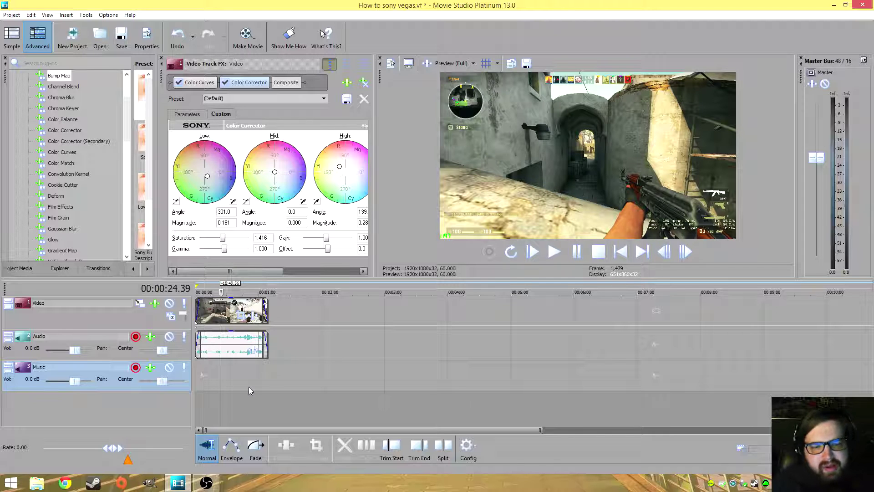
pyautogui.click(238, 381)
# Play the clip from 00:00:33.44 to review the colour grade
pyautogui.click(231, 382)
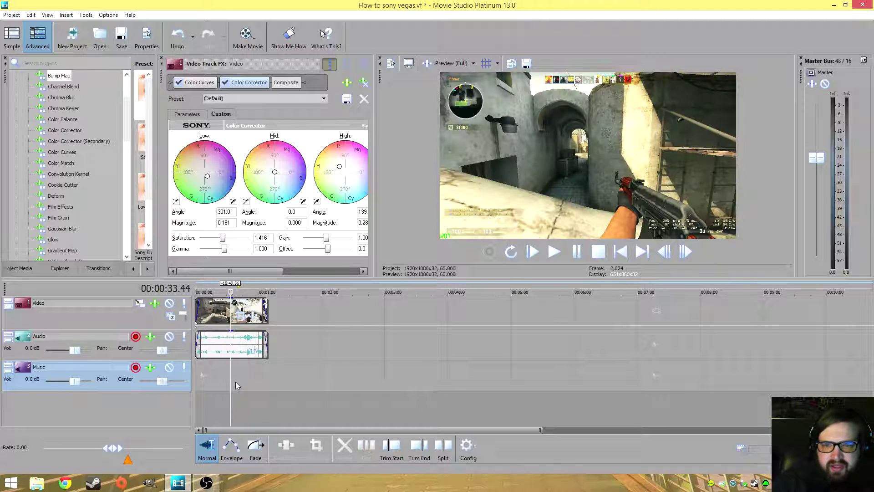
pyautogui.press('space')
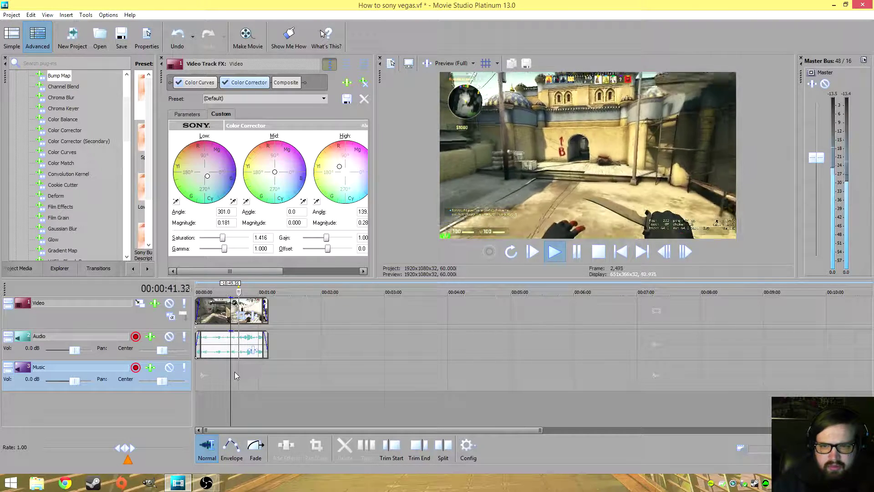
pyautogui.press('space')
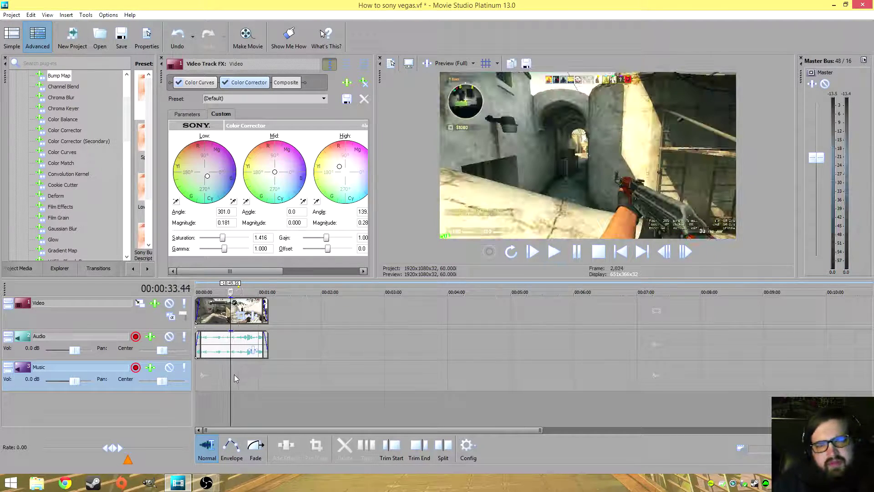
# Reopen the Video Preview with Alt+6 and dock it beside the Video Track FX panel
pyautogui.click(380, 58)
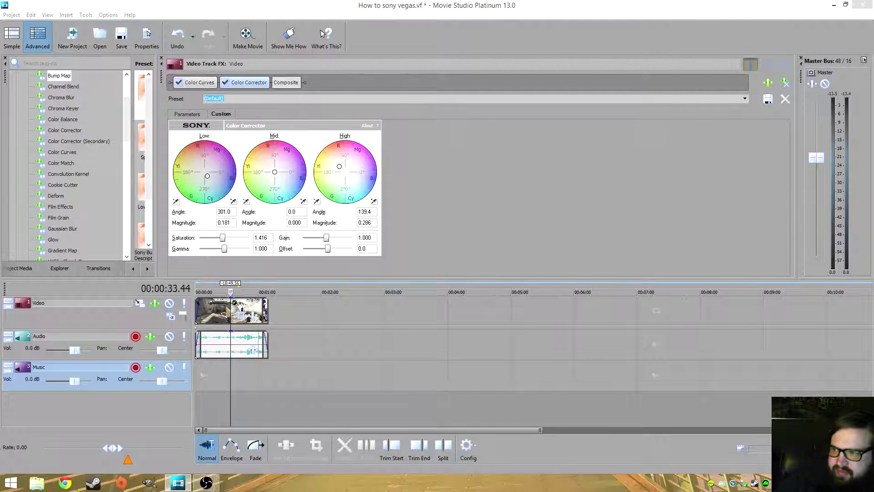
pyautogui.hotkey('alt', '6')
pyautogui.moveTo(701, 56); pyautogui.dragTo(433, 81)
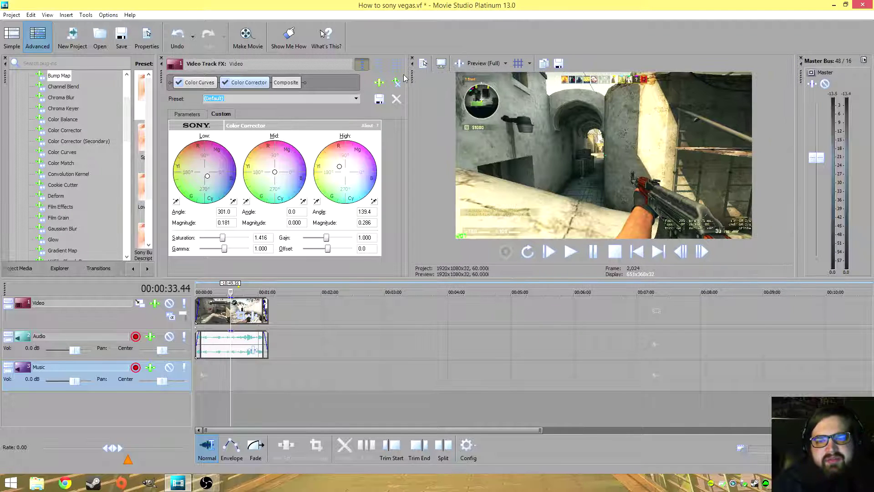
# Play the clip from 46.43 seconds to check the grading
pyautogui.click(239, 366)
pyautogui.click(244, 373)
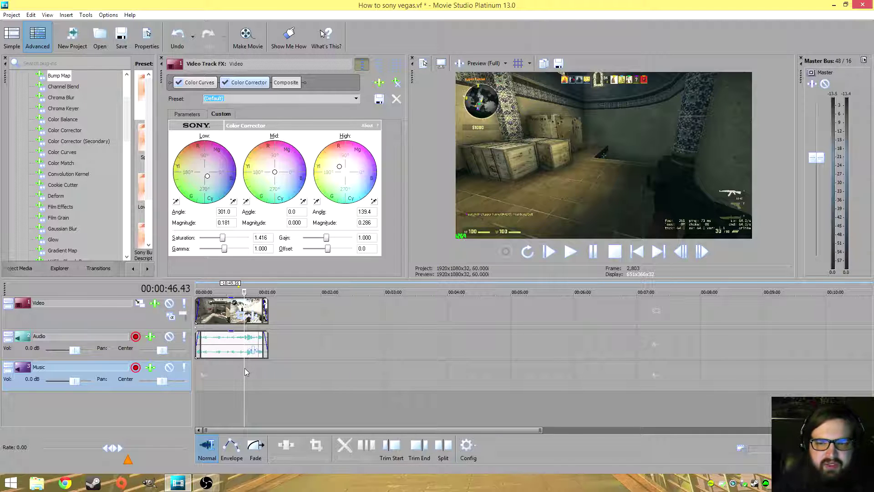
pyautogui.press('space')
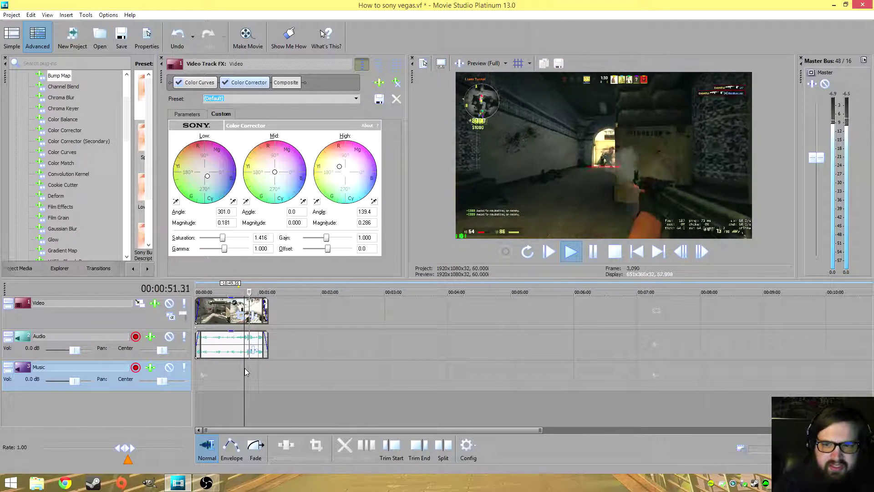
pyautogui.press('space')
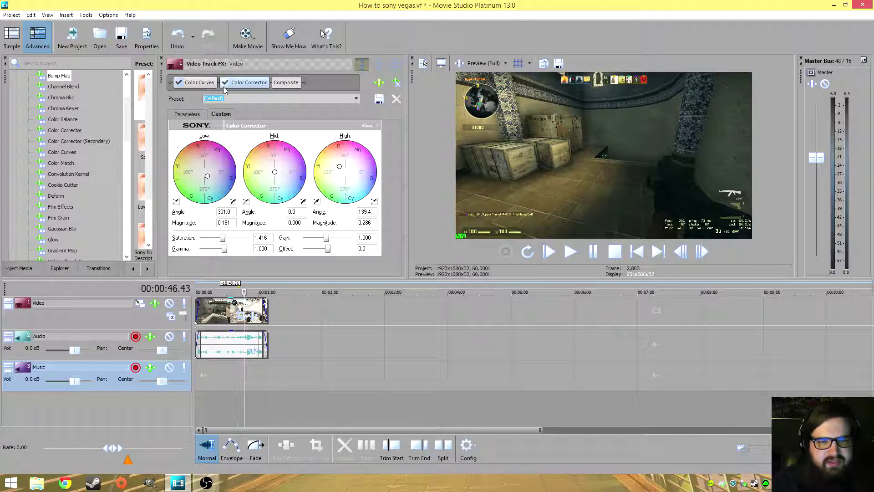
# Compare Color Curves and Color Corrector at 51.54 seconds, then raise saturation to 1.444
pyautogui.click(185, 85)
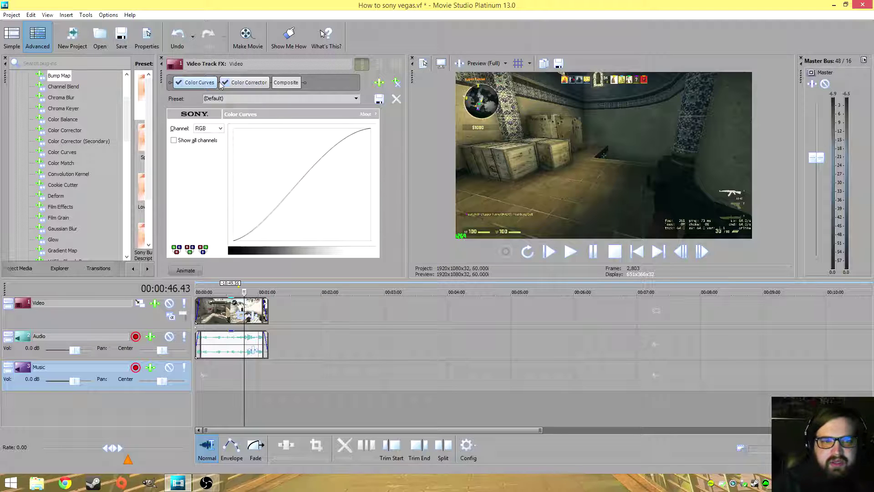
pyautogui.click(246, 83)
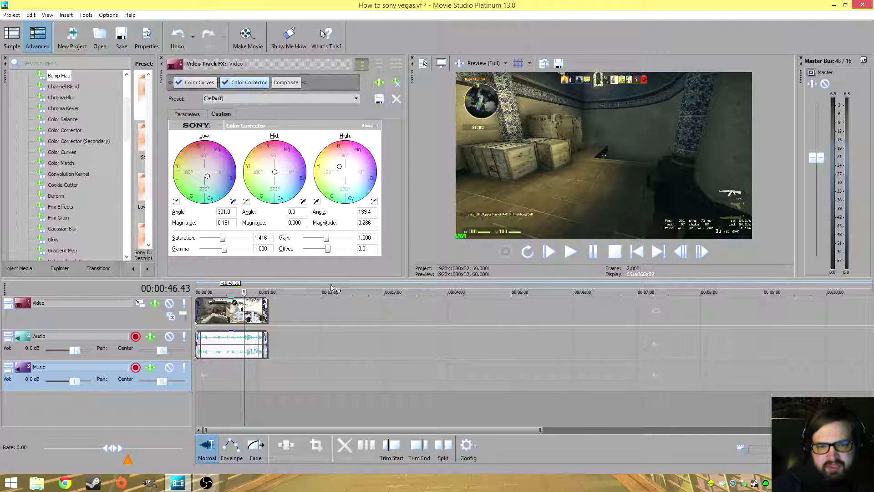
pyautogui.click(255, 372)
pyautogui.click(249, 370)
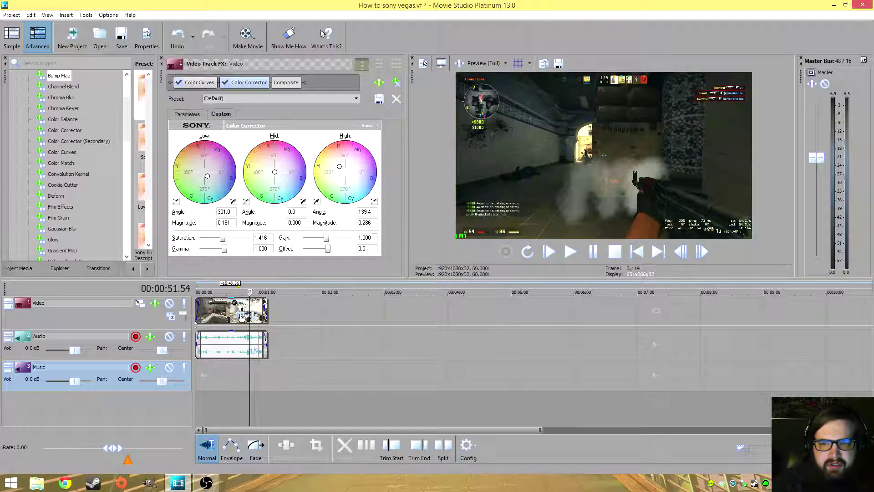
pyautogui.moveTo(223, 237); pyautogui.dragTo(222, 237)
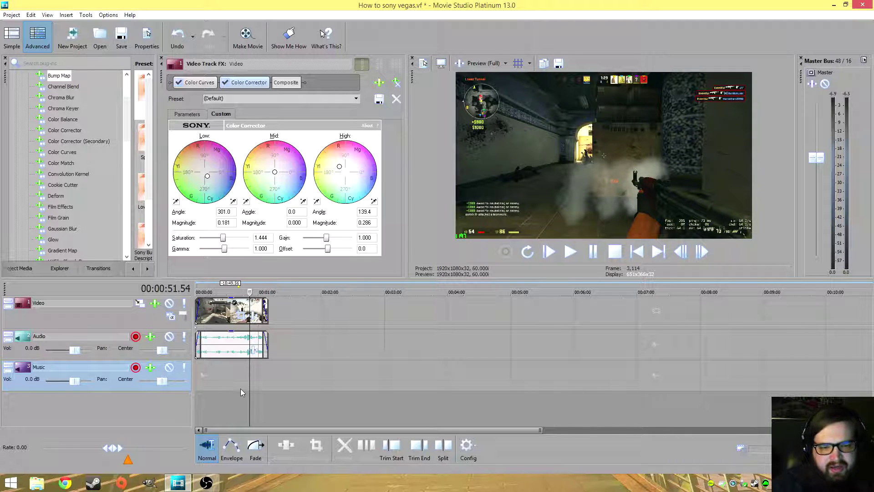
pyautogui.click(241, 389)
pyautogui.press('Home')
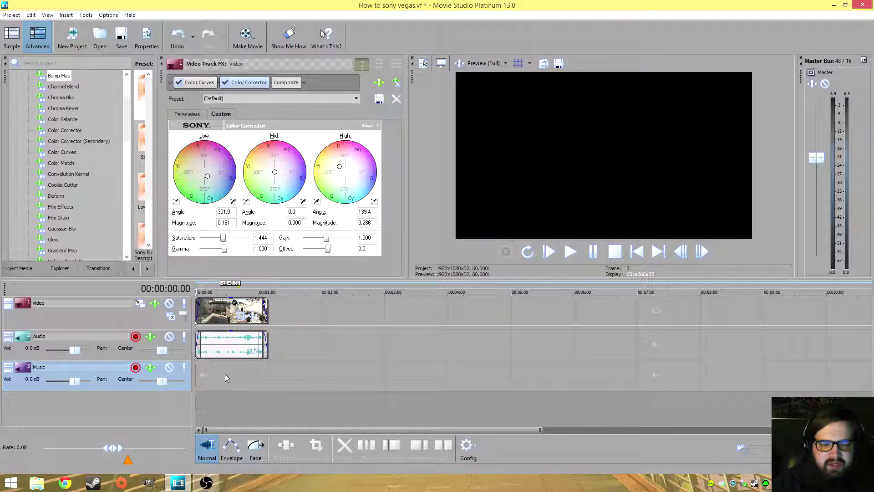
pyautogui.press('space')
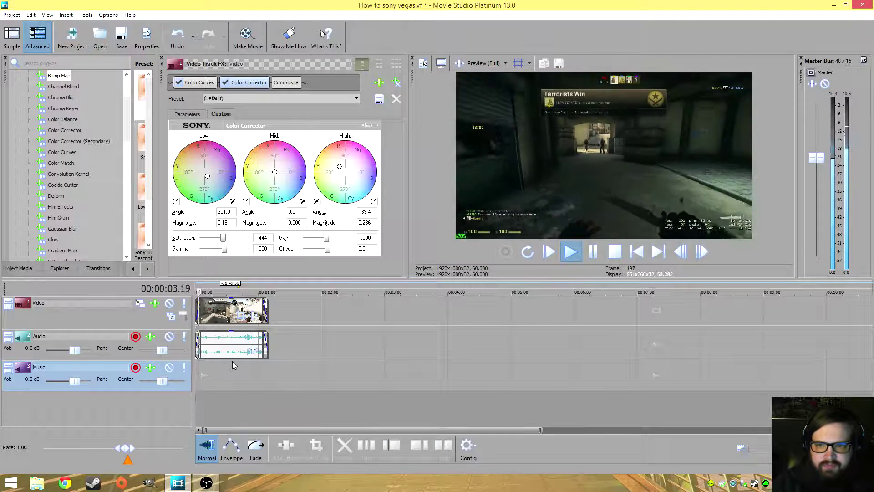
pyautogui.press('space')
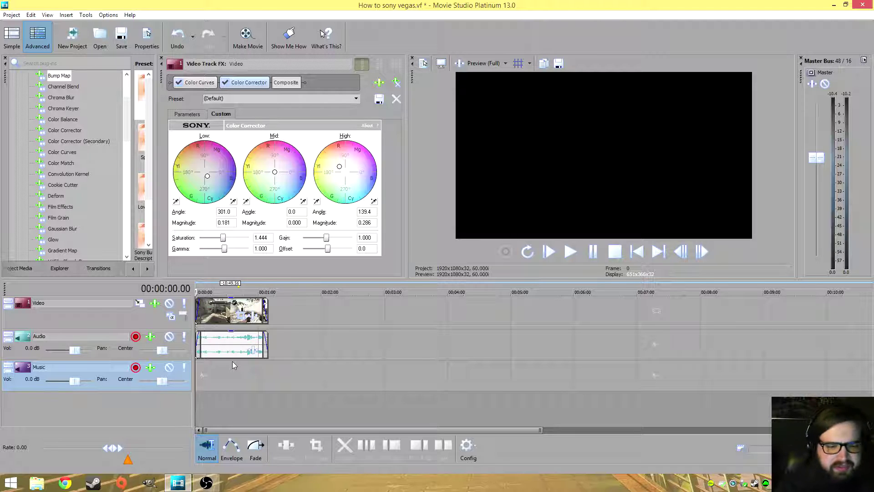
pyautogui.click(239, 374)
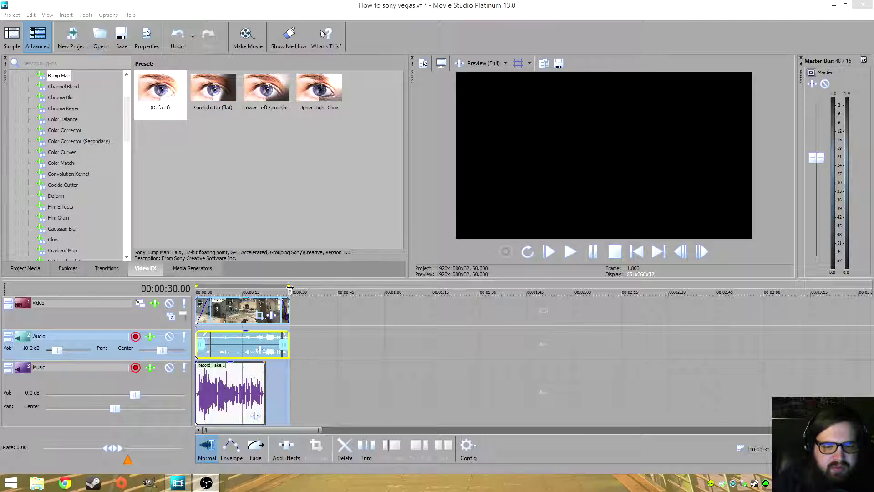
# Drag the loop region's end marker to 00:00:30.00 on the timeline ruler
pyautogui.moveTo(289, 287)
pyautogui.mouseDown()
pyautogui.moveTo(312, 287)
pyautogui.moveTo(291, 287)
pyautogui.mouseUp()
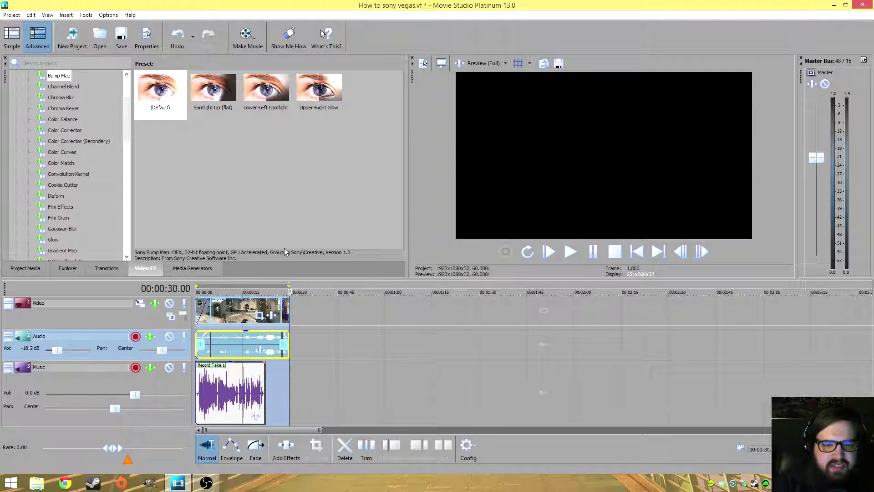
pyautogui.click(11, 15)
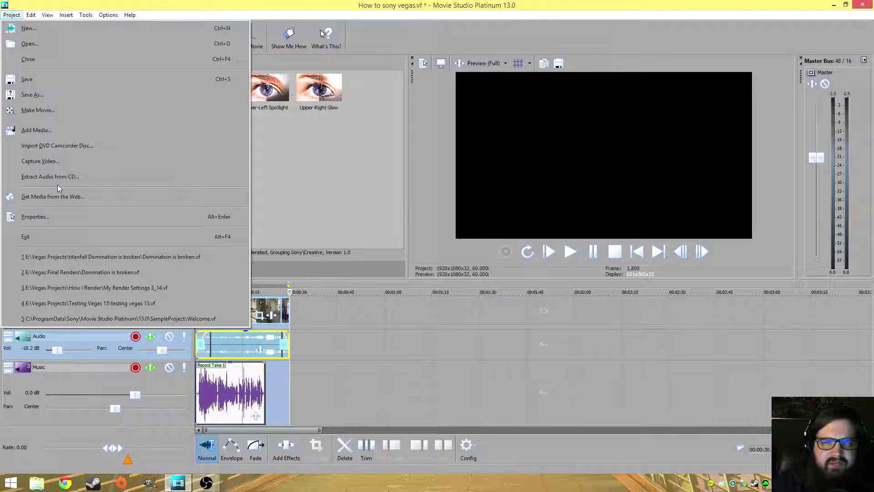
# Start Make Movie, choose Save it to my hard drive, and open the advanced Render As options
pyautogui.click(62, 110)
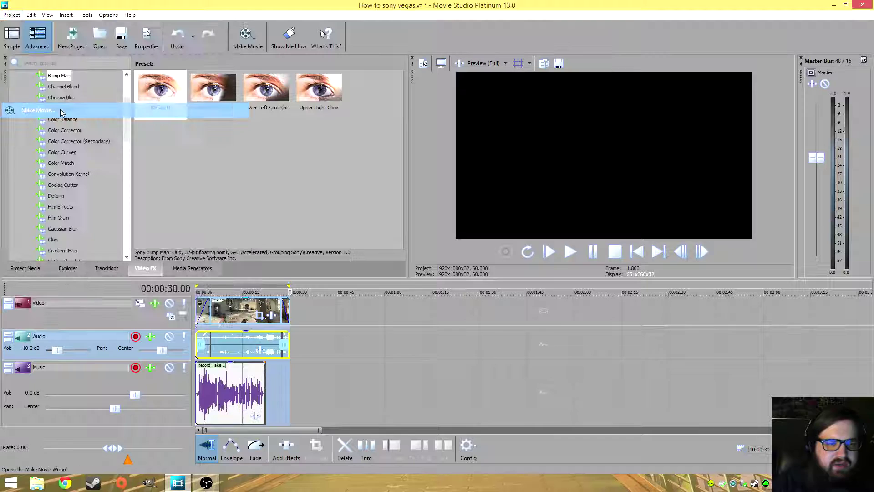
pyautogui.click(393, 272)
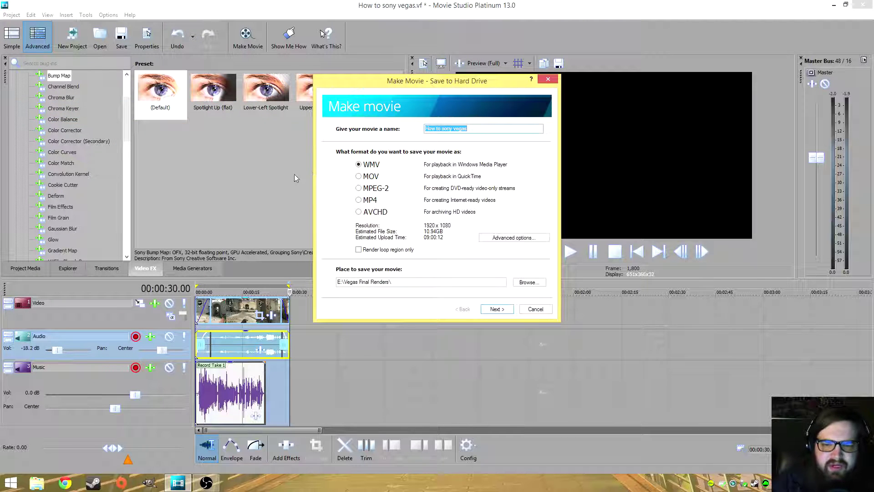
pyautogui.click(520, 238)
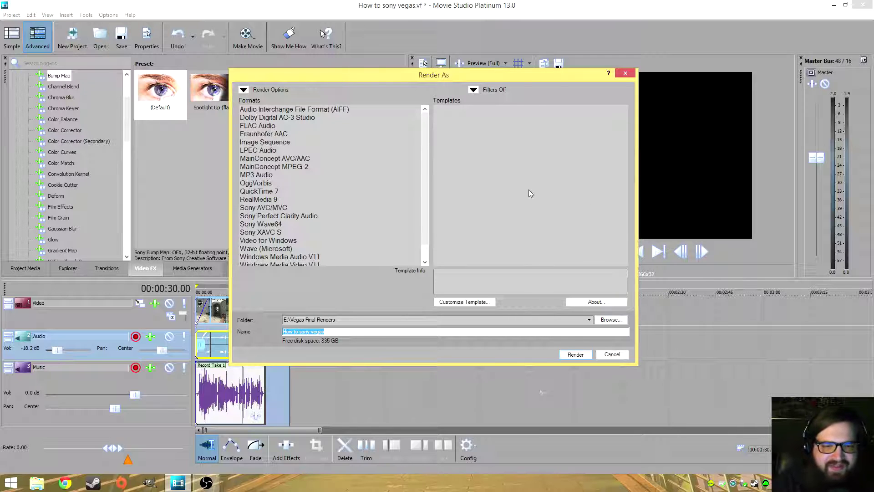
# Choose MainConcept AVC/AAC as the render format and select the 1080p MP4 template
pyautogui.click(311, 175)
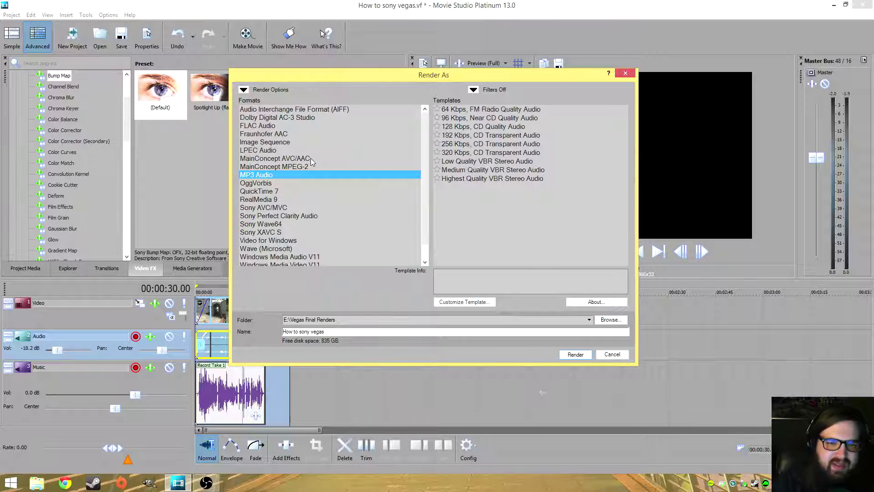
pyautogui.click(310, 159)
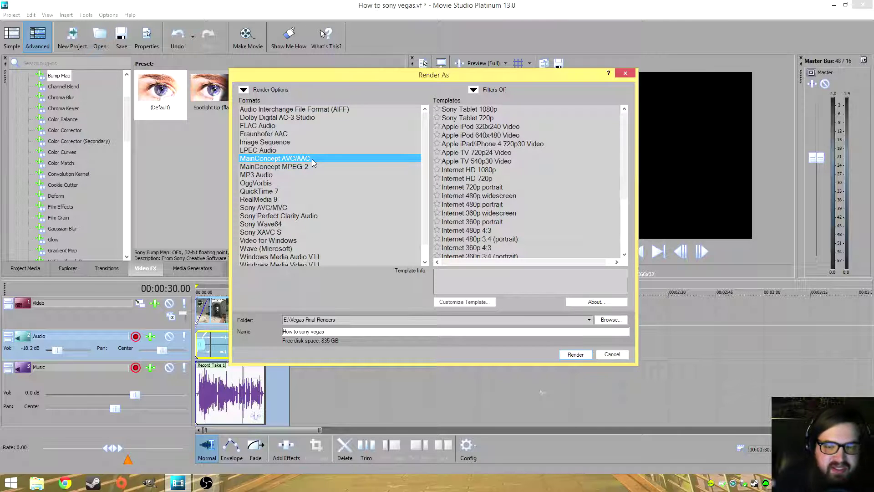
pyautogui.click(502, 144)
pyautogui.scroll(-4, 498, 240)
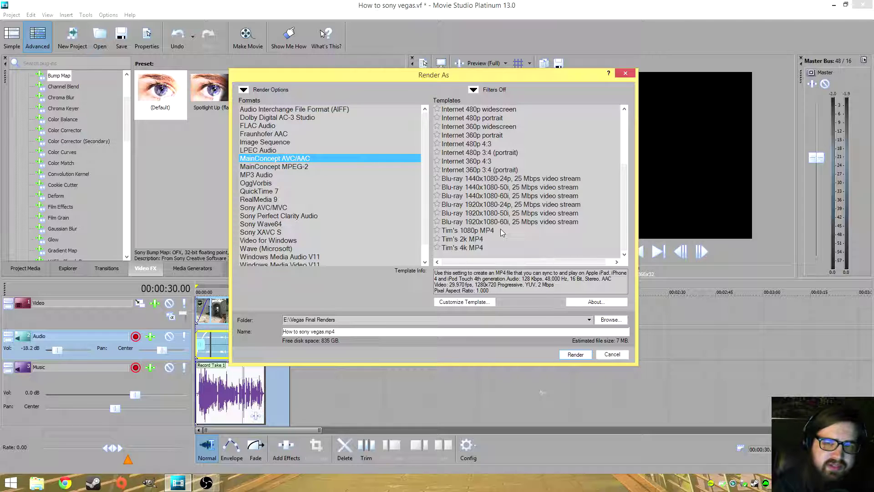
pyautogui.click(501, 231)
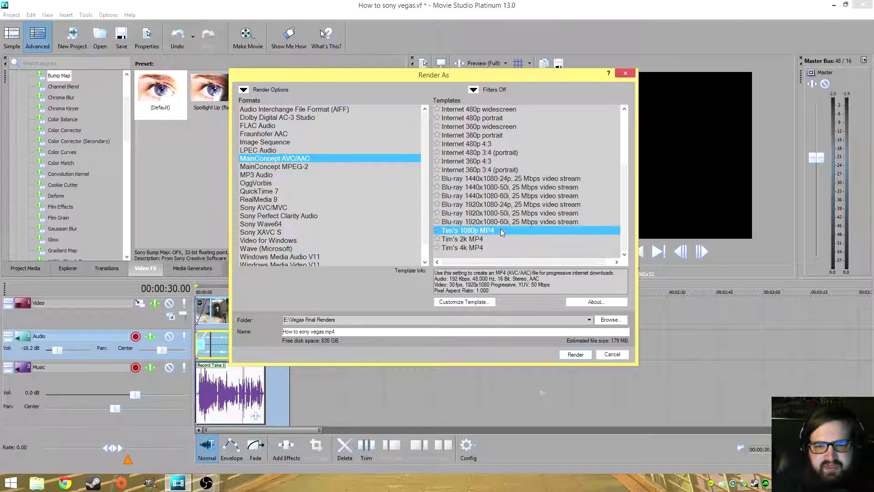
pyautogui.scroll(4, 486, 172)
# Customise the Internet HD 1080p template with the Baseline profile and a 30 fps frame rate
pyautogui.click(486, 171)
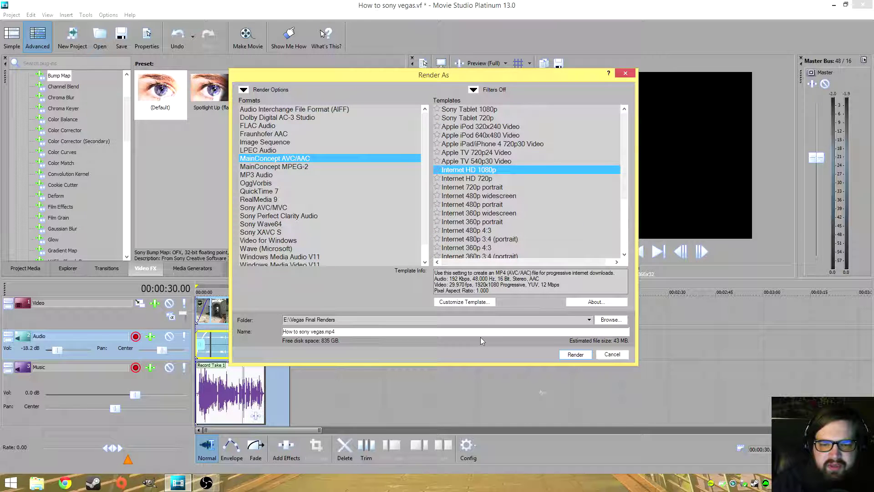
pyautogui.click(464, 302)
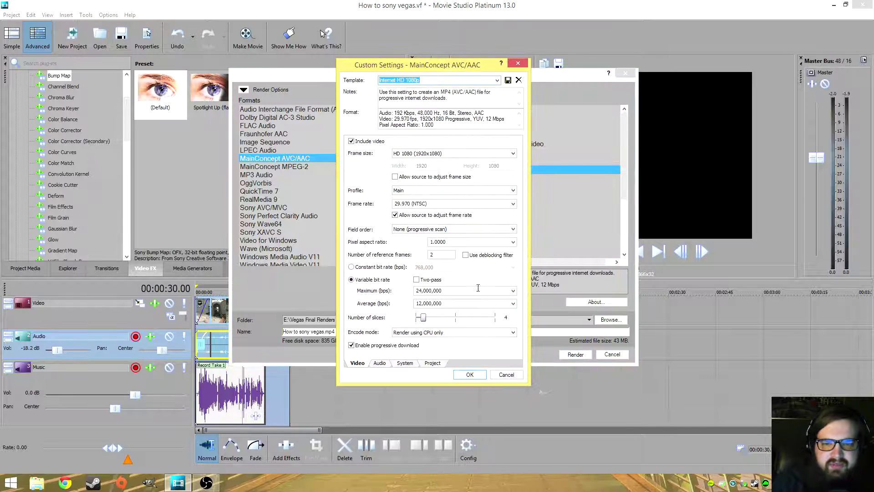
pyautogui.click(513, 190)
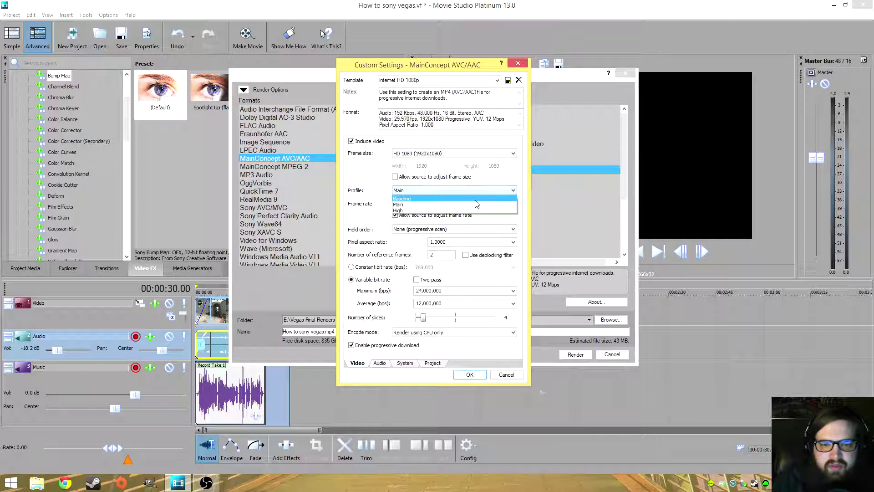
pyautogui.click(476, 204)
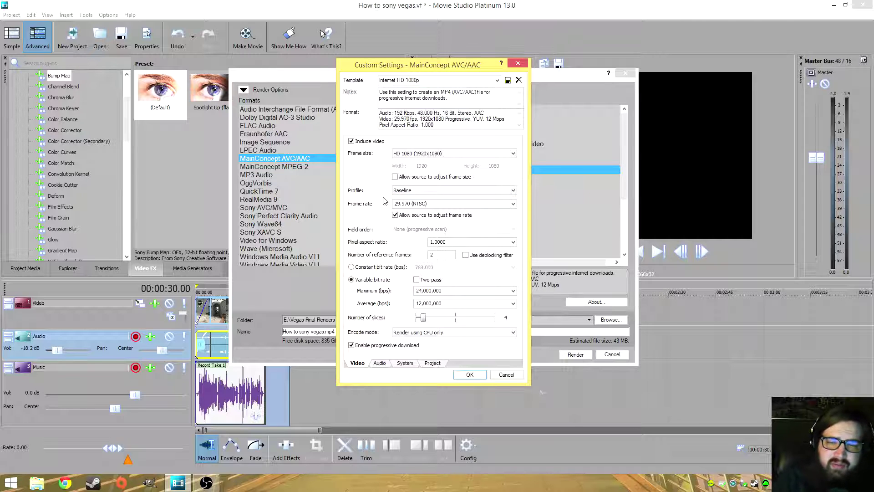
pyautogui.click(513, 203)
pyautogui.click(451, 228)
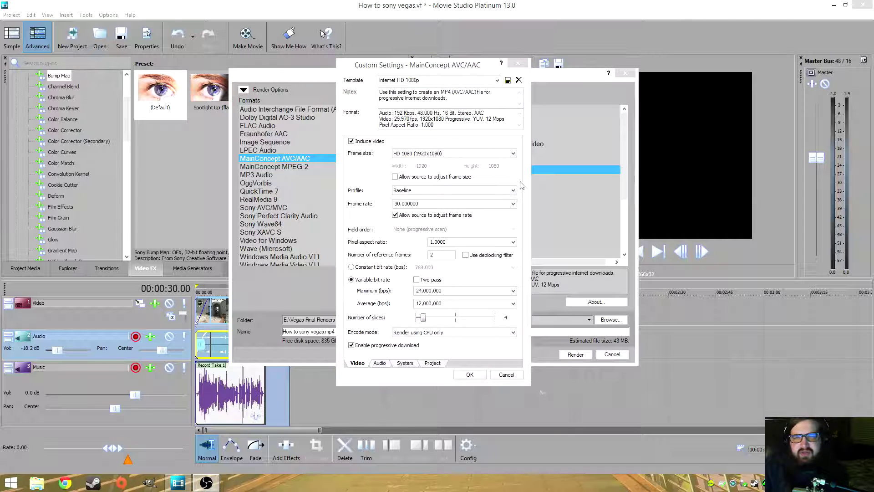
pyautogui.click(414, 191)
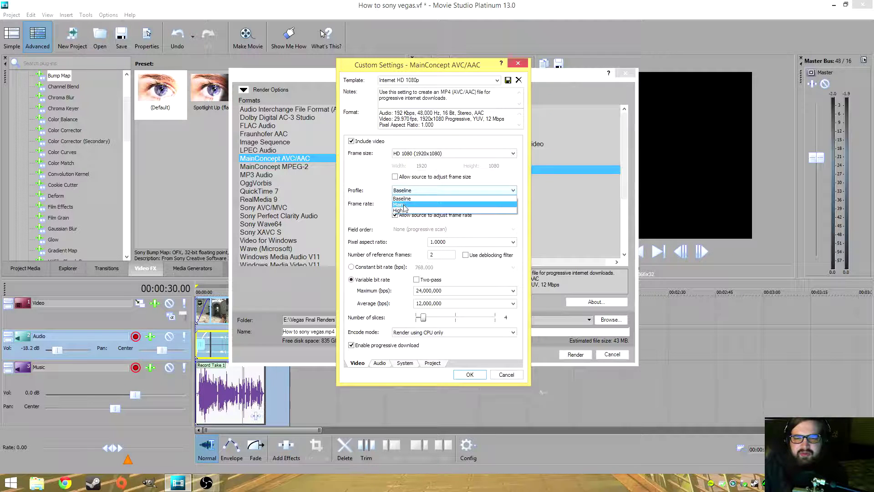
pyautogui.click(407, 198)
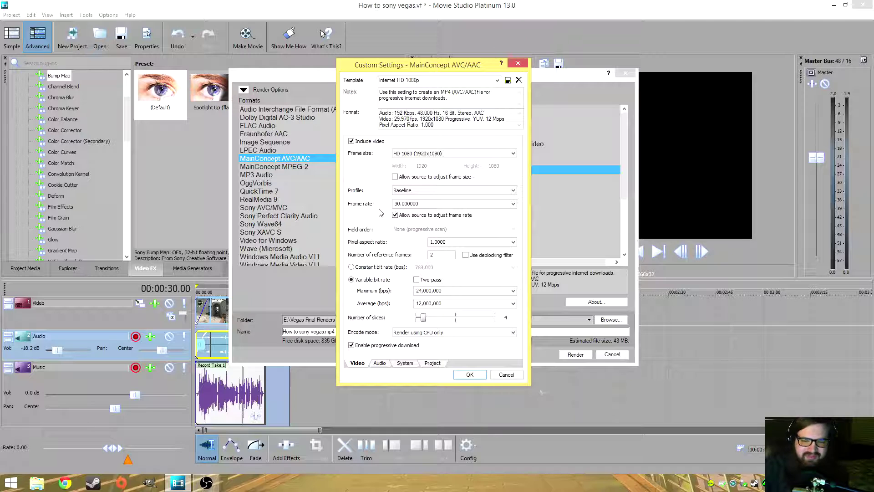
# Switch the MP4 encoding to a constant bit rate of 28,000,000 bps
pyautogui.click(352, 267)
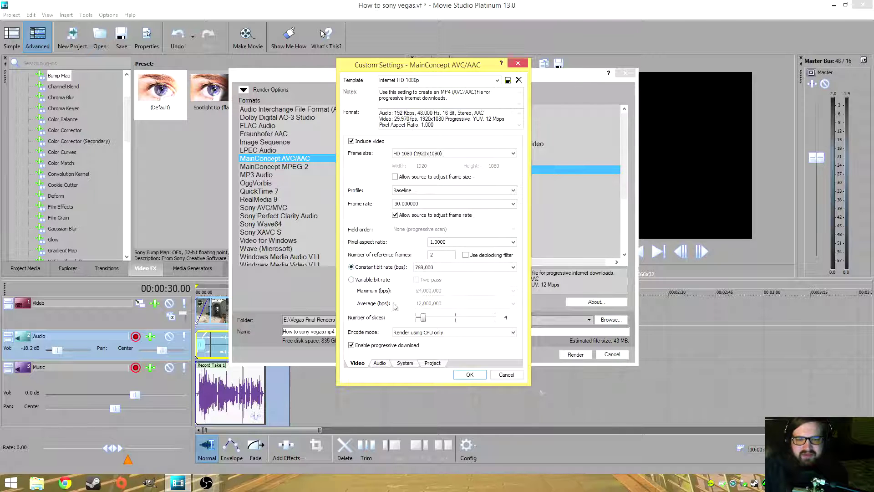
pyautogui.click(513, 267)
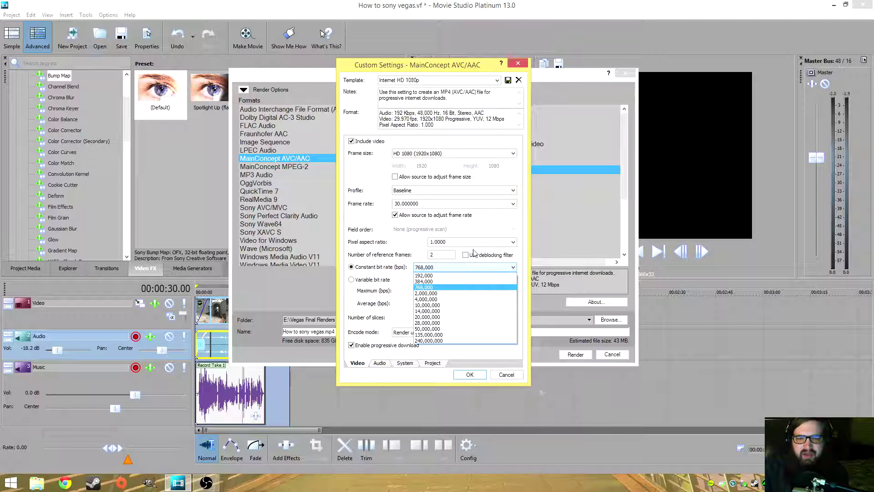
pyautogui.click(454, 243)
pyautogui.click(454, 242)
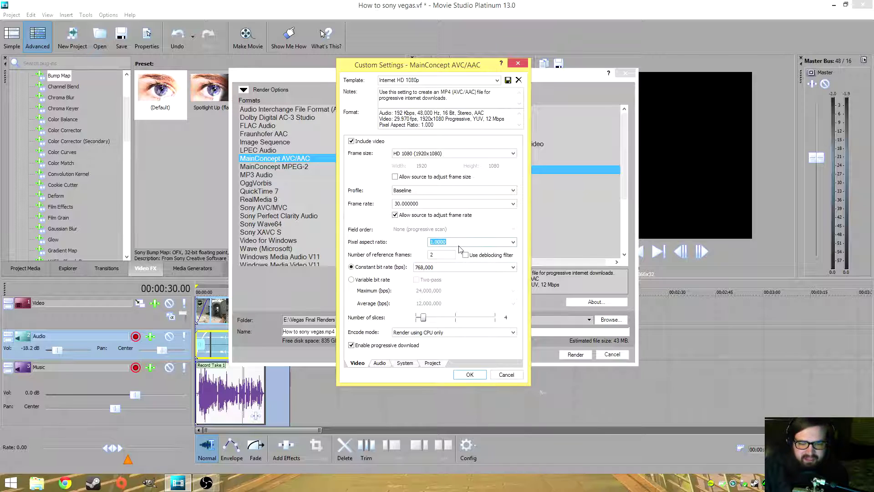
pyautogui.click(517, 267)
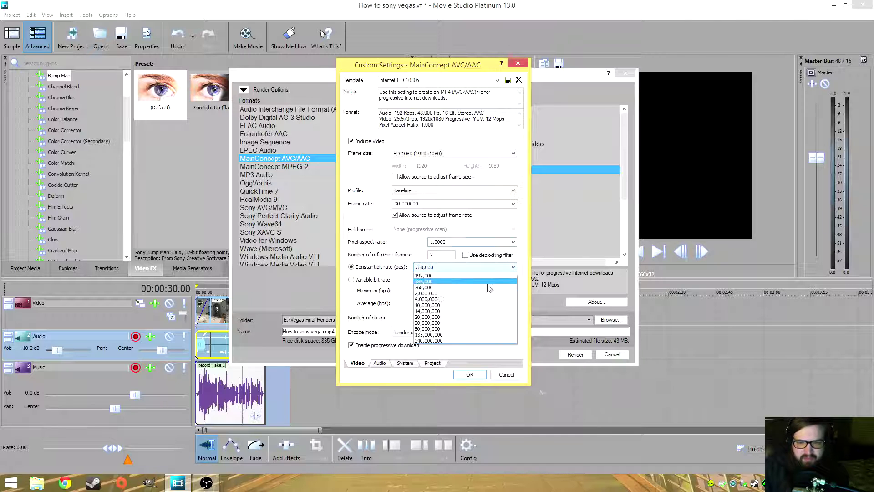
pyautogui.click(471, 324)
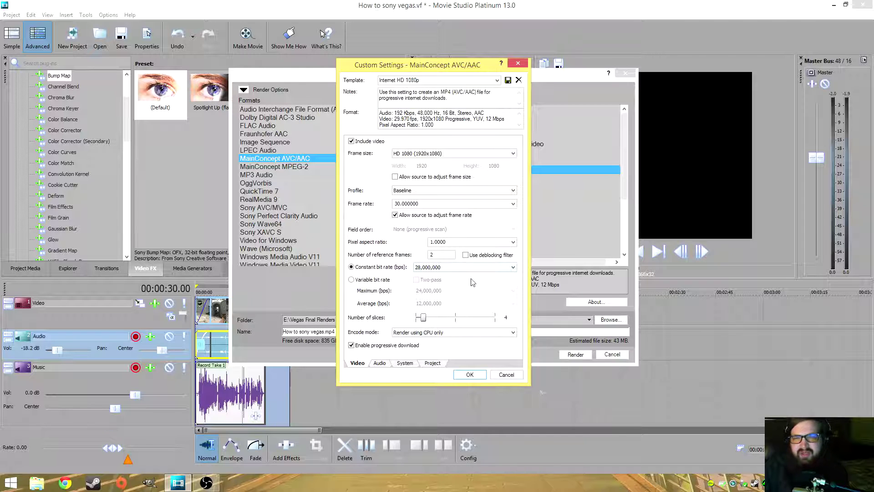
pyautogui.click(510, 332)
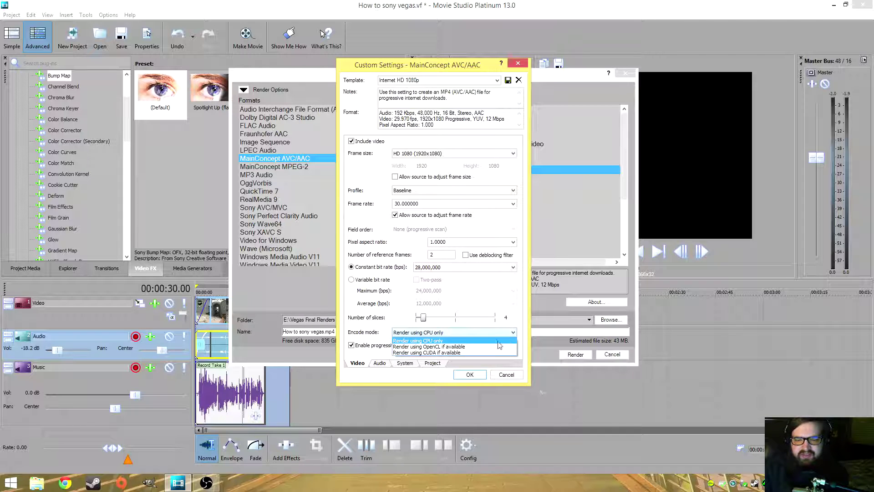
# Set encode mode to 'Render using CUDA if available' and run Check GPU on the System tab
pyautogui.click(480, 353)
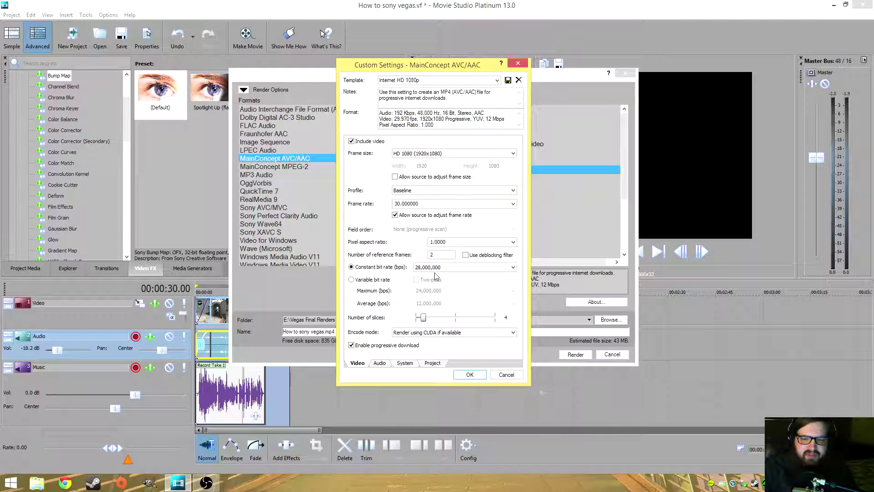
pyautogui.click(421, 334)
pyautogui.click(406, 365)
pyautogui.click(405, 364)
pyautogui.click(362, 169)
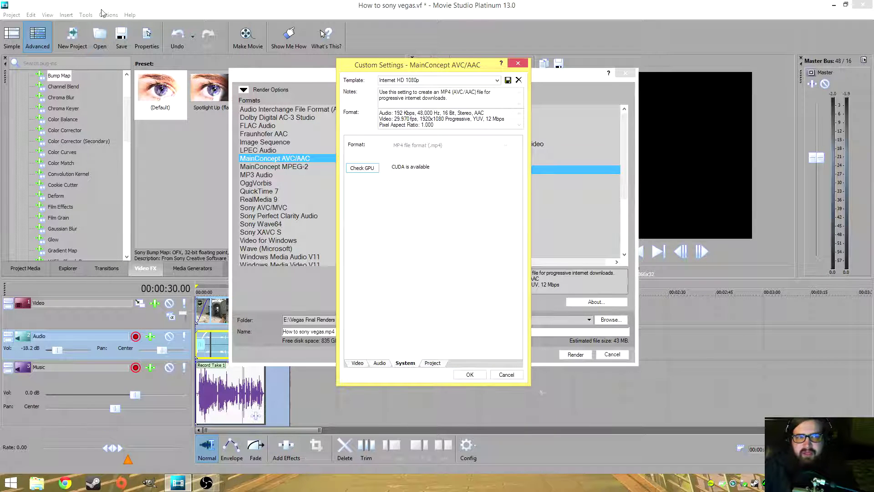
pyautogui.click(357, 363)
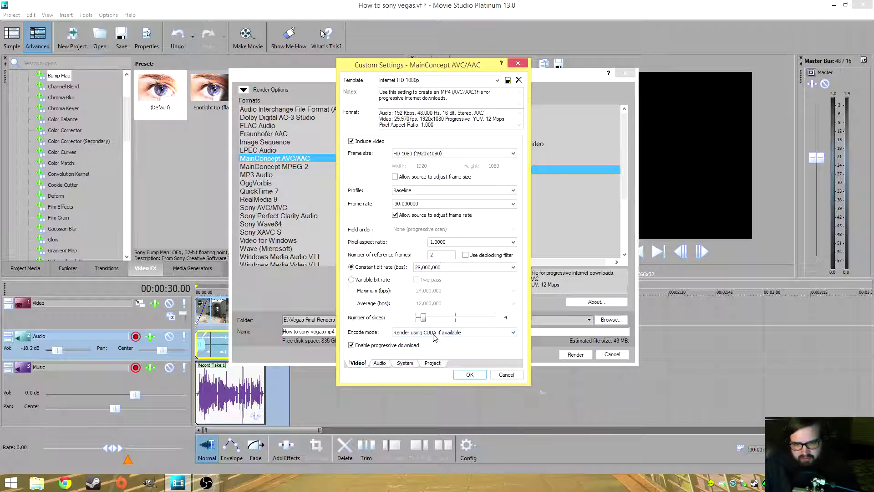
# Set Video rendering quality to Best on the Project tab, then go back to the Video tab
pyautogui.click(435, 363)
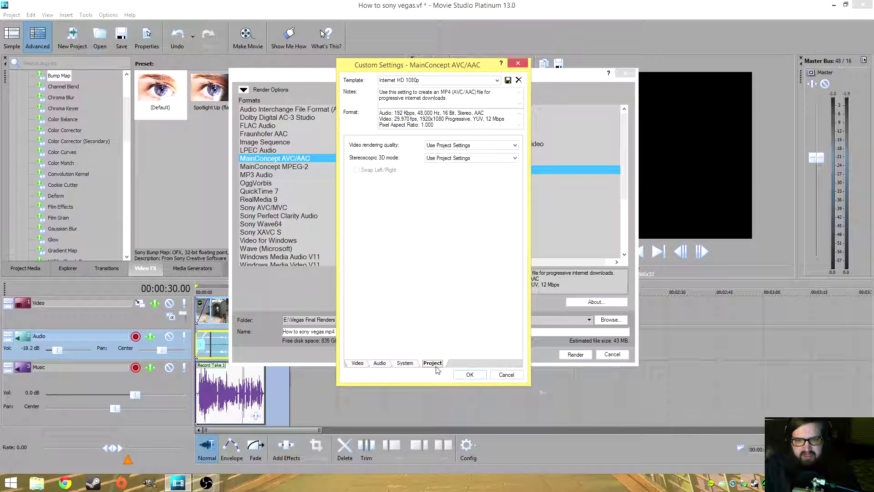
pyautogui.click(446, 145)
pyautogui.click(434, 180)
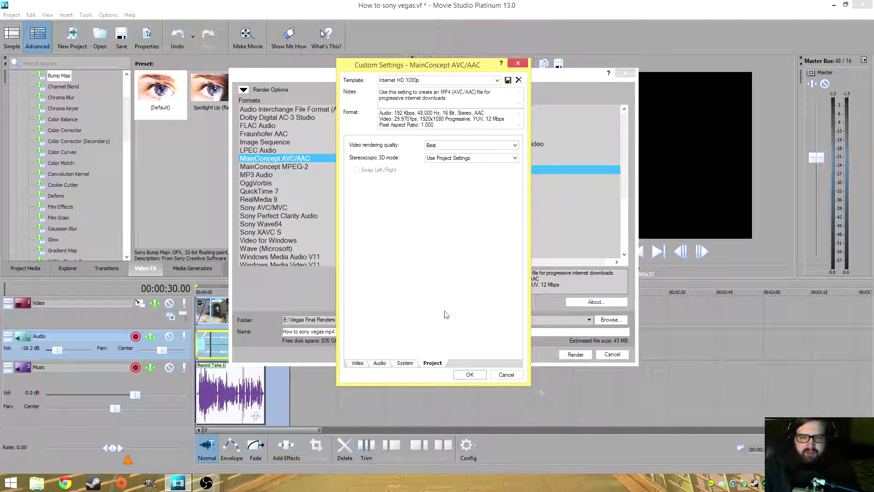
pyautogui.click(408, 363)
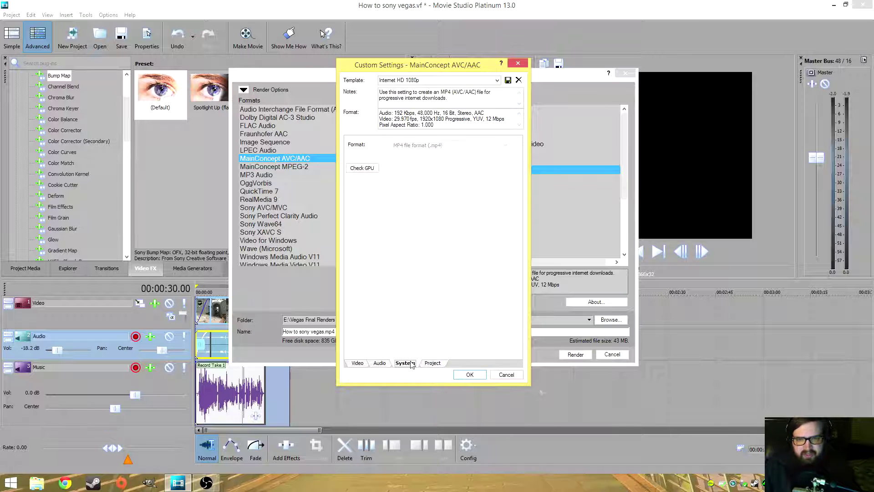
pyautogui.click(378, 364)
pyautogui.click(359, 364)
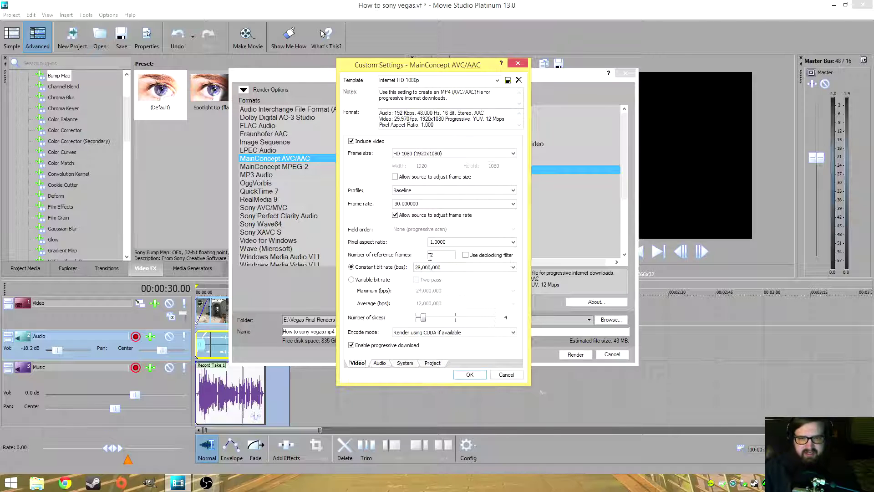
# Save the MP4 settings, then customise the WMV V11 8 Mbps HD 1080-30p Video template
pyautogui.click(473, 372)
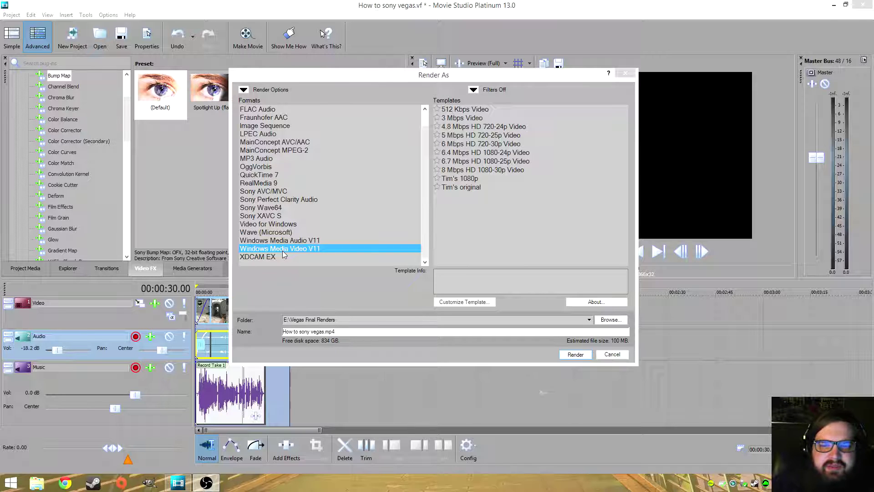
pyautogui.click(488, 179)
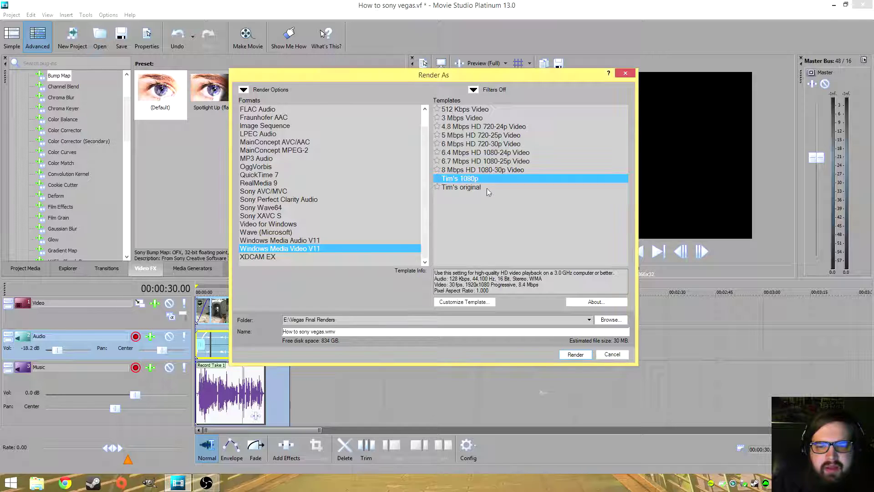
pyautogui.click(467, 171)
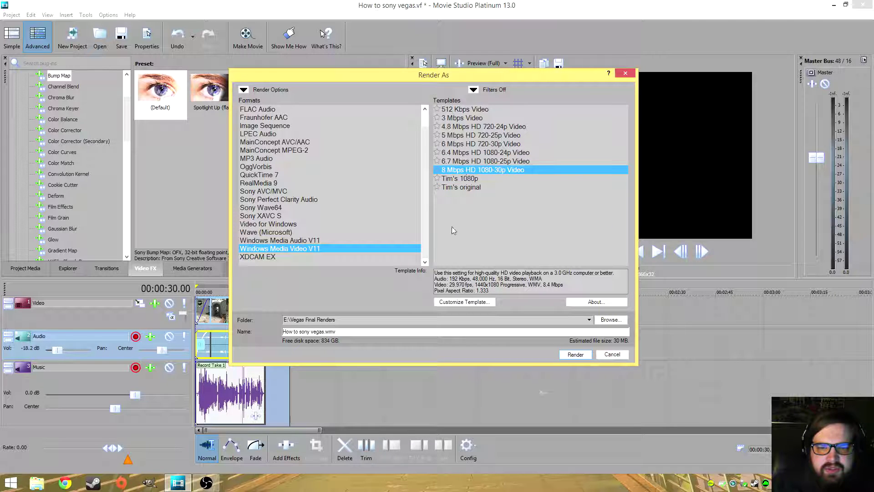
pyautogui.click(461, 303)
# Keep the audio at CBR and set the WMV video mode to Quality VBR at 86%
pyautogui.click(418, 181)
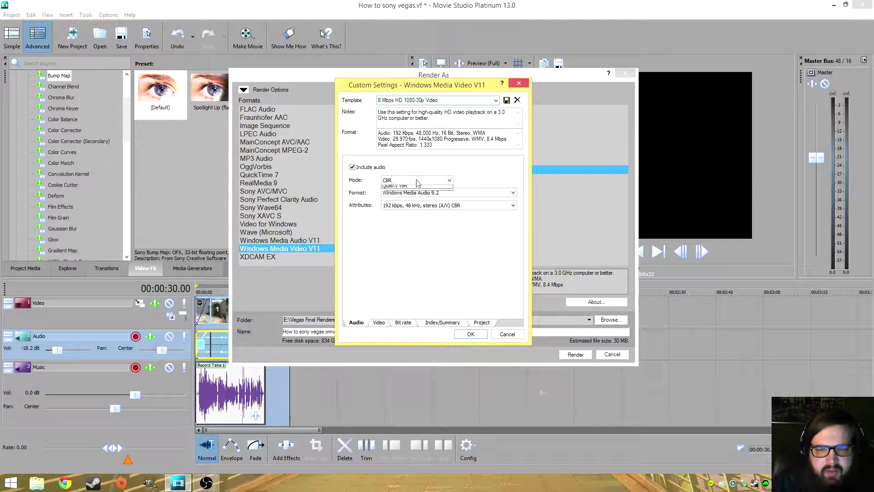
pyautogui.click(417, 180)
pyautogui.click(379, 322)
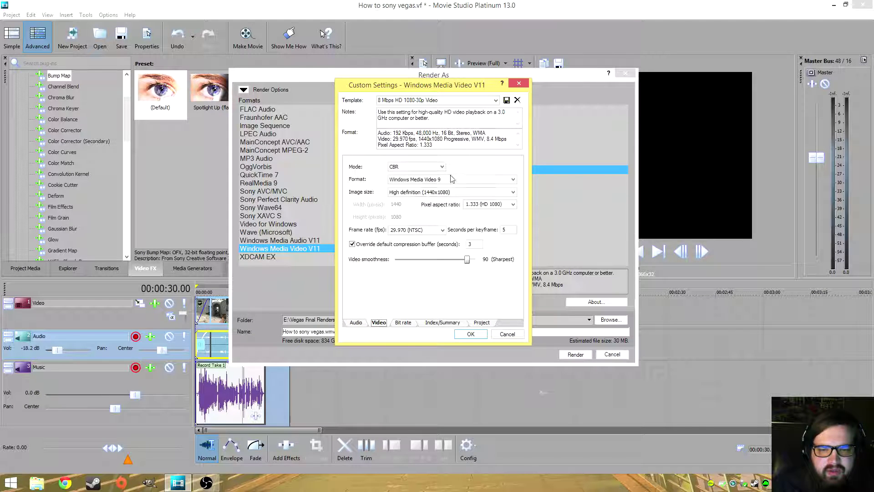
pyautogui.click(438, 167)
pyautogui.click(412, 180)
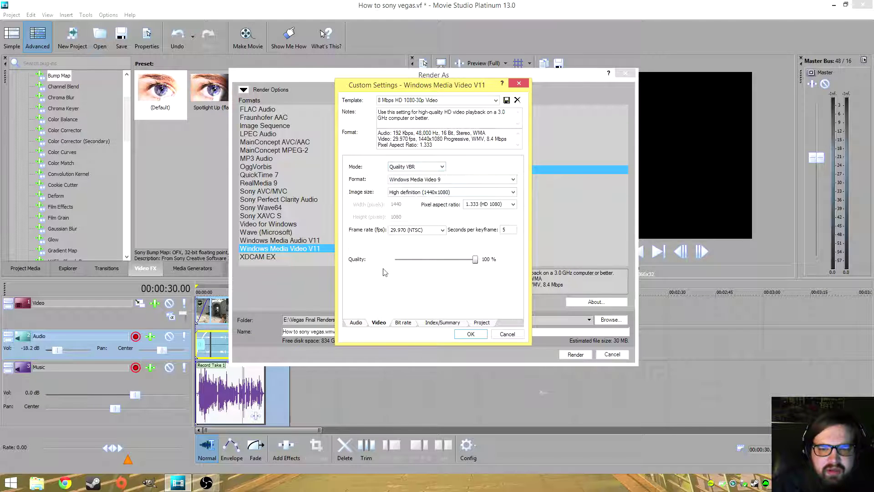
pyautogui.moveTo(475, 259); pyautogui.dragTo(464, 263)
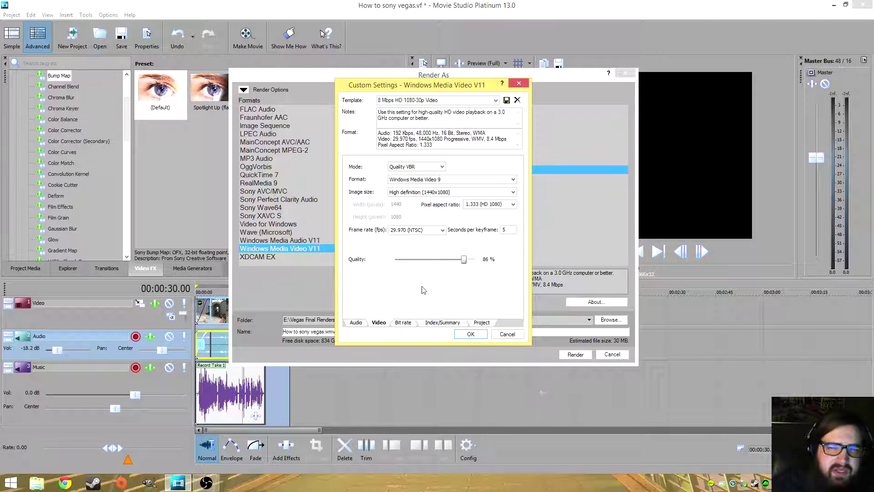
# Set a custom 1920x1080 image size, 30 fps frame rate and 1.000 square pixel aspect ratio
pyautogui.click(512, 193)
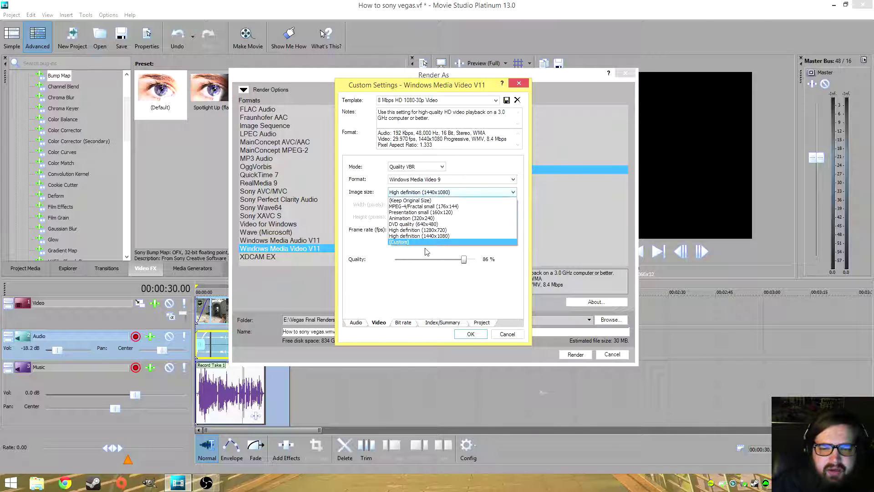
pyautogui.click(415, 241)
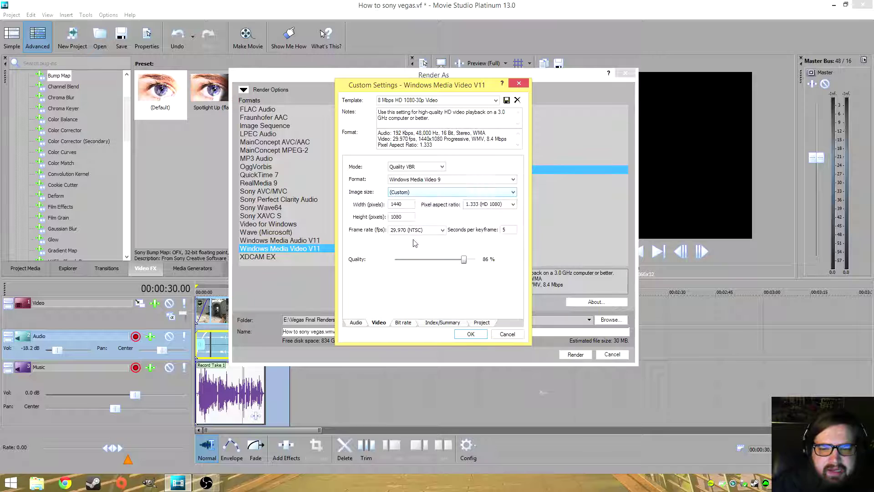
pyautogui.click(411, 204)
pyautogui.press('BackSpace')
pyautogui.press('BackSpace')
pyautogui.press('BackSpace')
pyautogui.press('BackSpace')
pyautogui.write('1920')
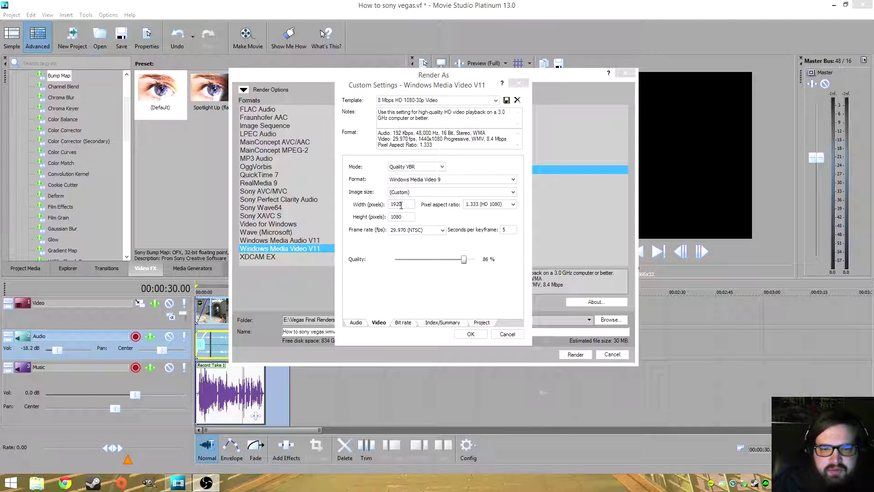
pyautogui.click(431, 229)
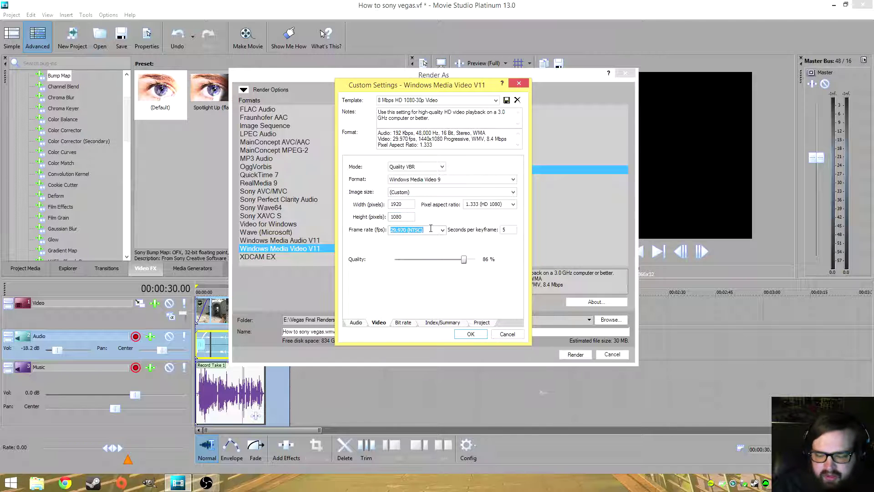
pyautogui.write('30')
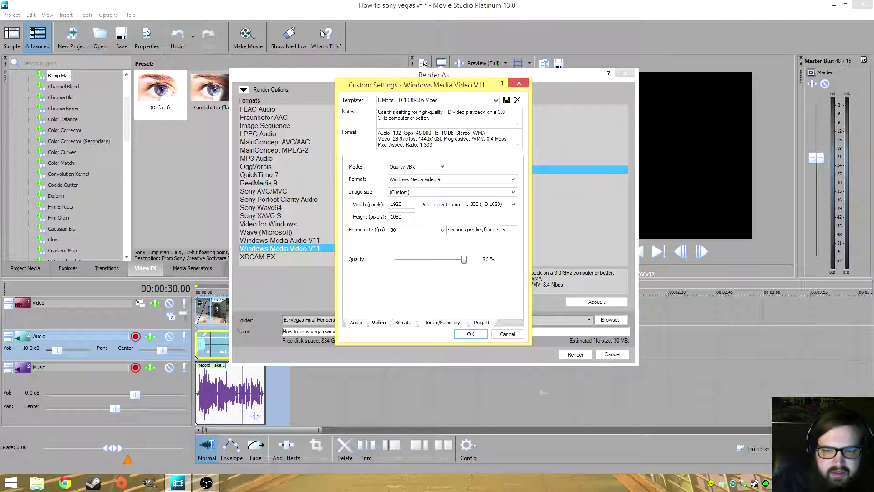
pyautogui.click(503, 205)
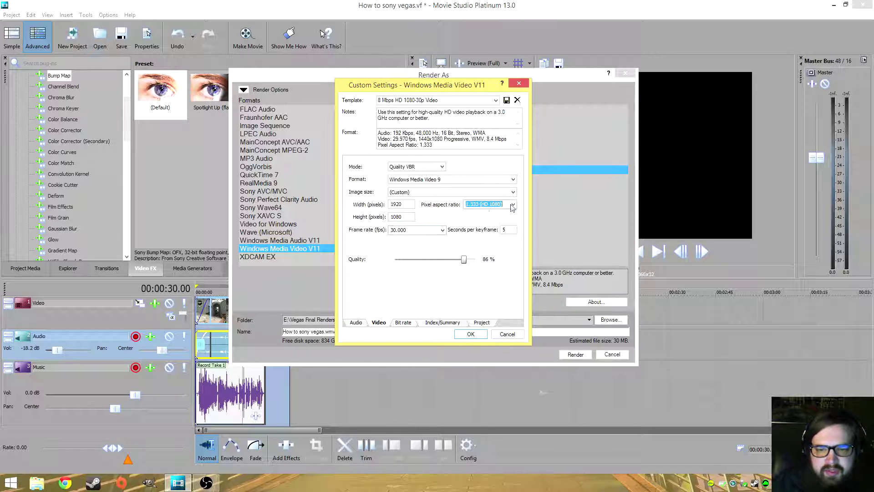
pyautogui.click(504, 218)
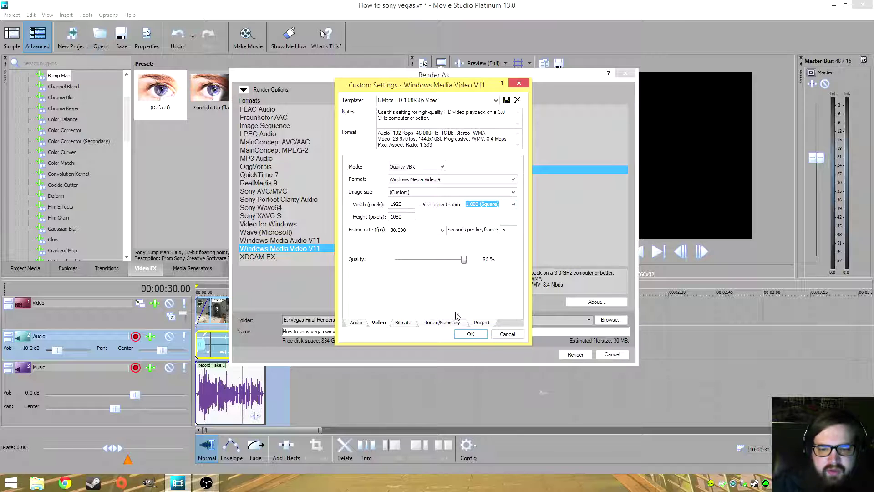
# Set rendering quality to Best on the Project tab and save the custom WMV settings
pyautogui.click(481, 322)
pyautogui.click(449, 165)
pyautogui.click(437, 202)
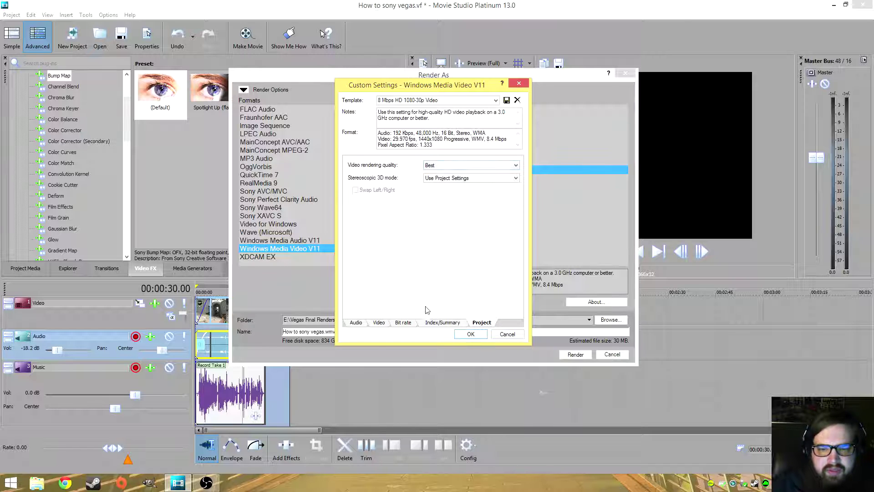
pyautogui.click(430, 323)
pyautogui.click(356, 322)
pyautogui.click(379, 323)
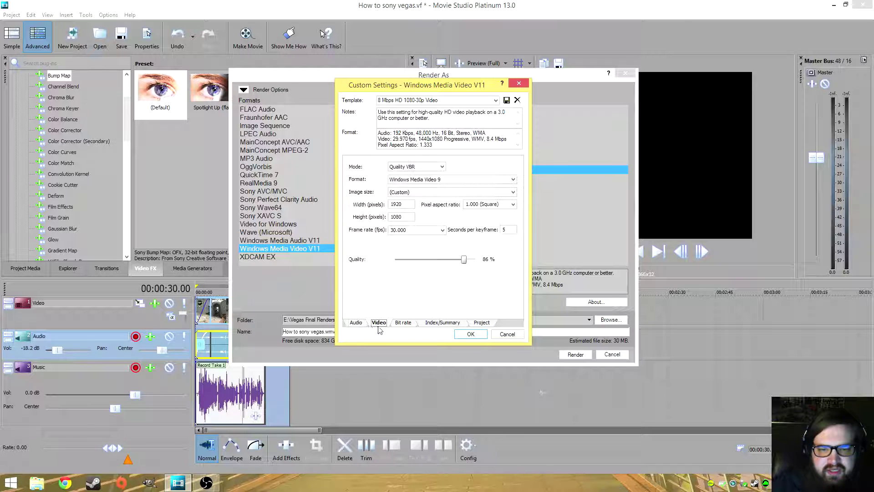
pyautogui.click(471, 334)
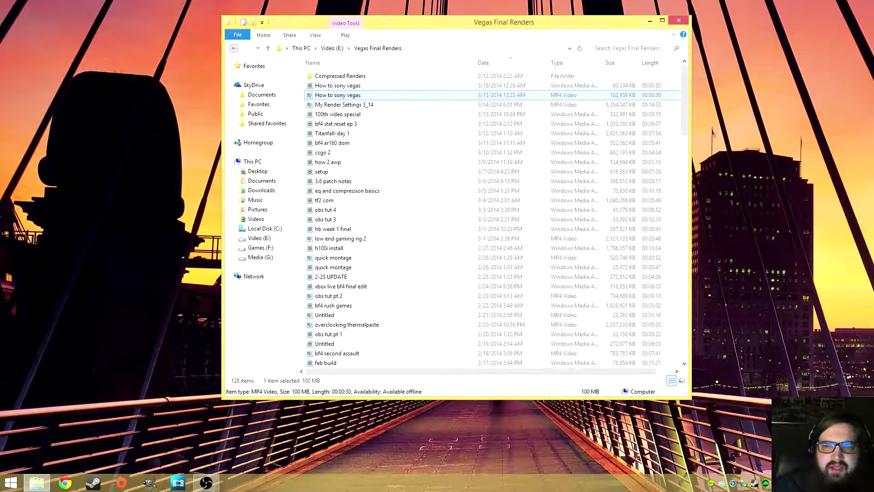
# Select each How to sony vegas render to read its size: WMV 58.9 MB, MP4 100 MB
pyautogui.click(605, 88)
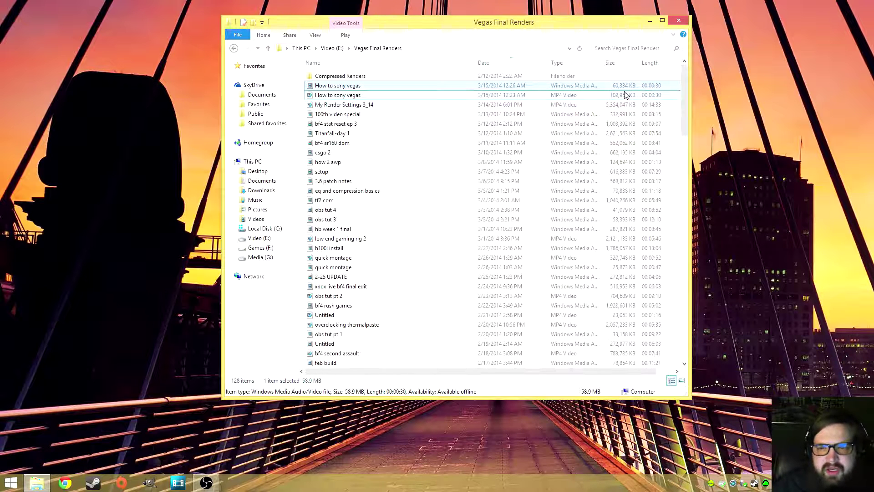
pyautogui.click(624, 96)
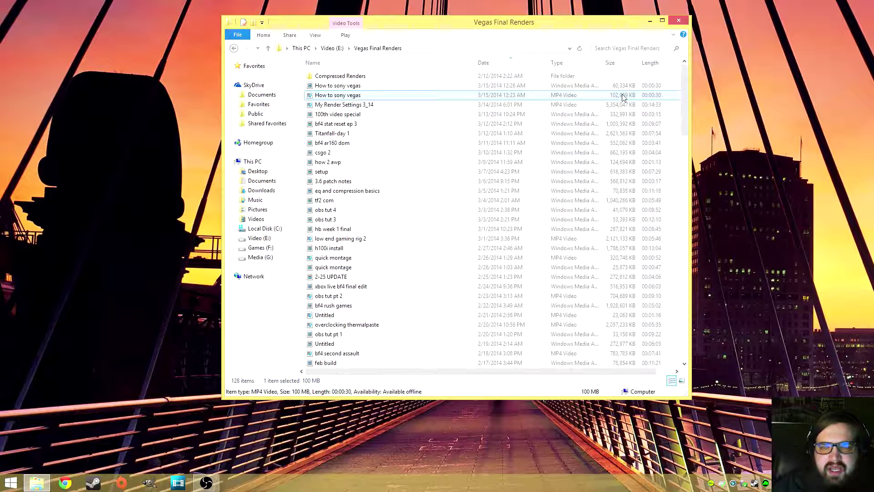
pyautogui.click(632, 87)
pyautogui.click(625, 96)
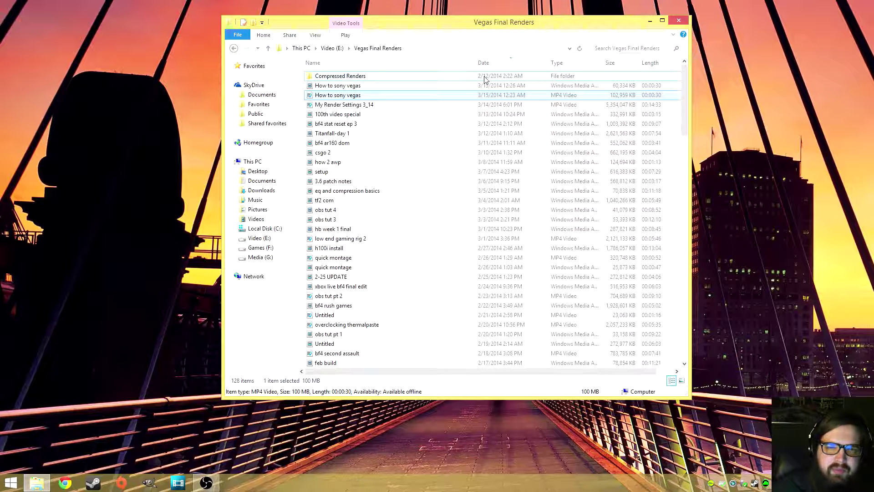
pyautogui.doubleClick(410, 96)
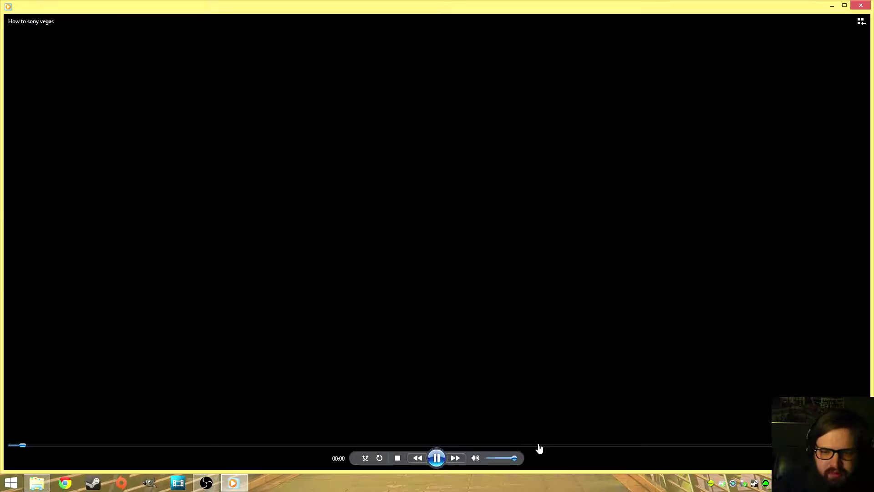
pyautogui.click(539, 445)
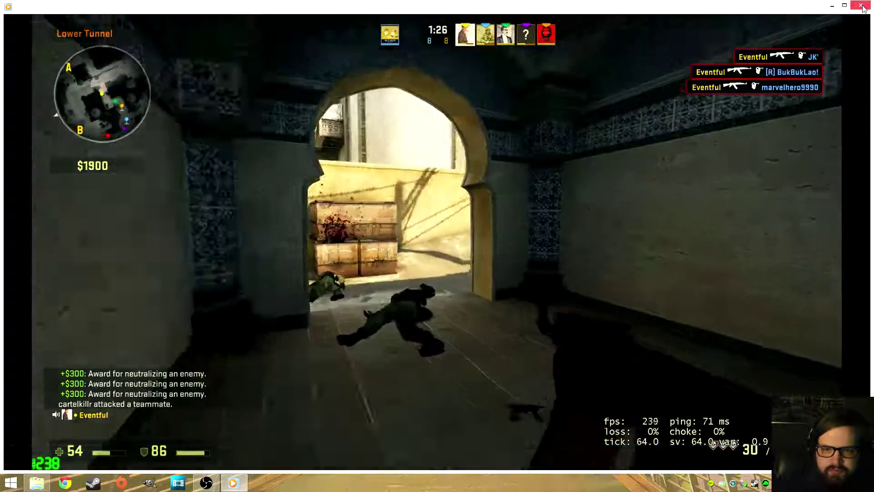
pyautogui.click(859, 5)
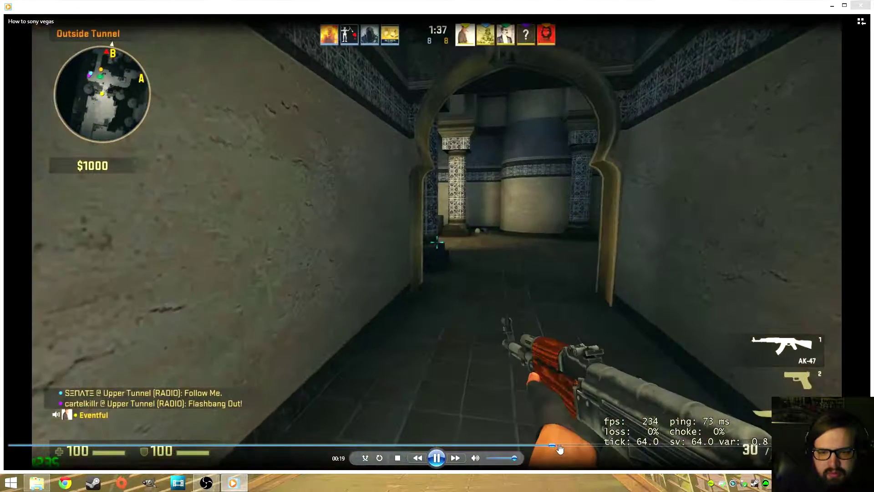
pyautogui.click(573, 445)
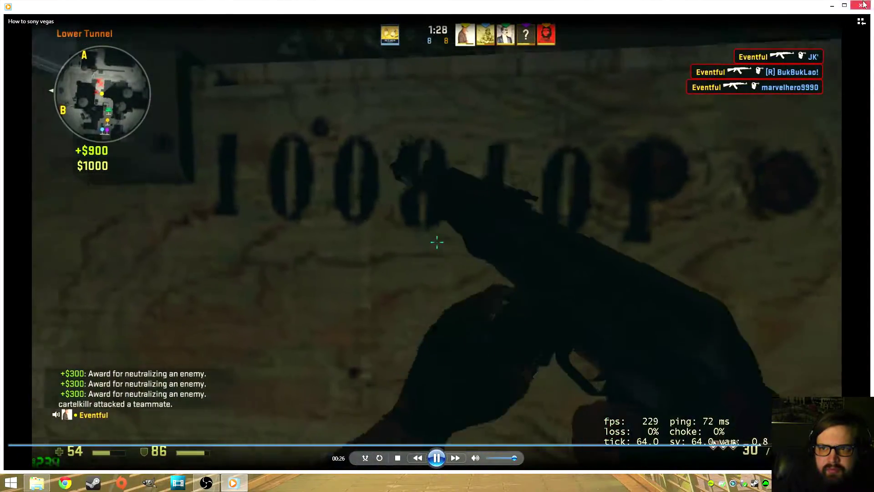
pyautogui.hotkey('alt', 'F4')
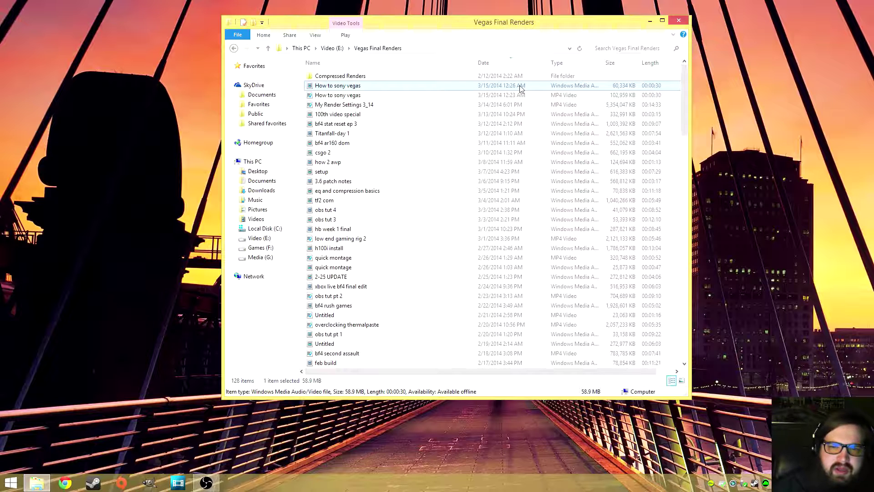
# Launch HandBrake and open the How to sony vegas MP4 render as the source file
pyautogui.press('super')
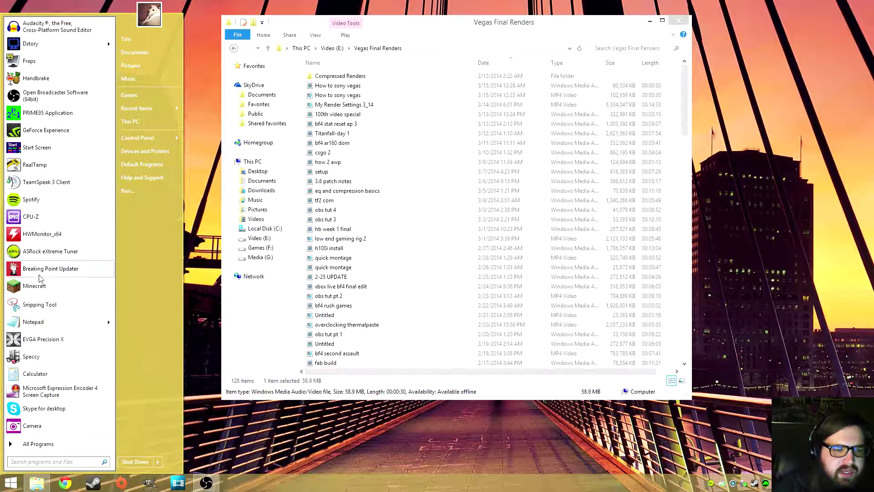
pyautogui.click(59, 78)
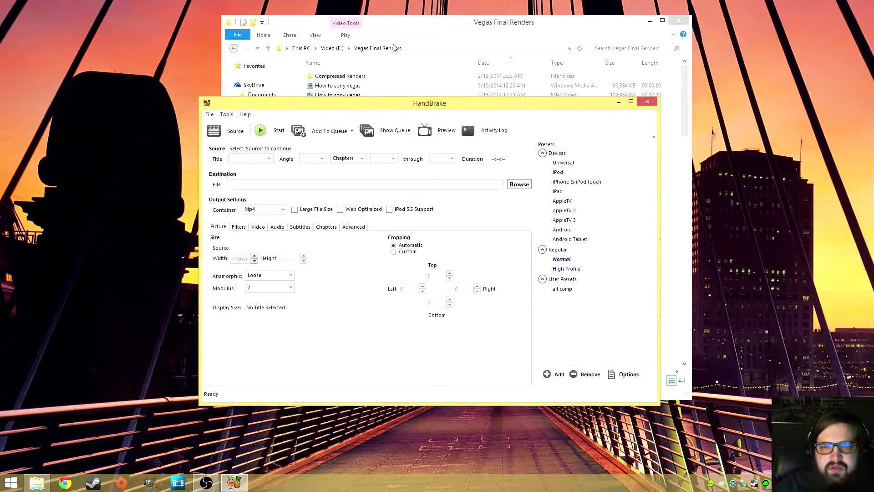
pyautogui.moveTo(444, 28); pyautogui.dragTo(774, 98)
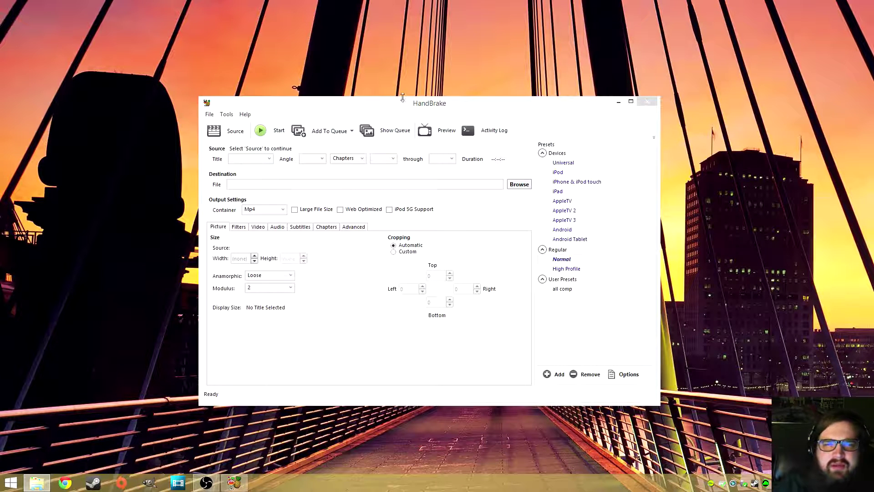
pyautogui.click(236, 130)
pyautogui.click(250, 155)
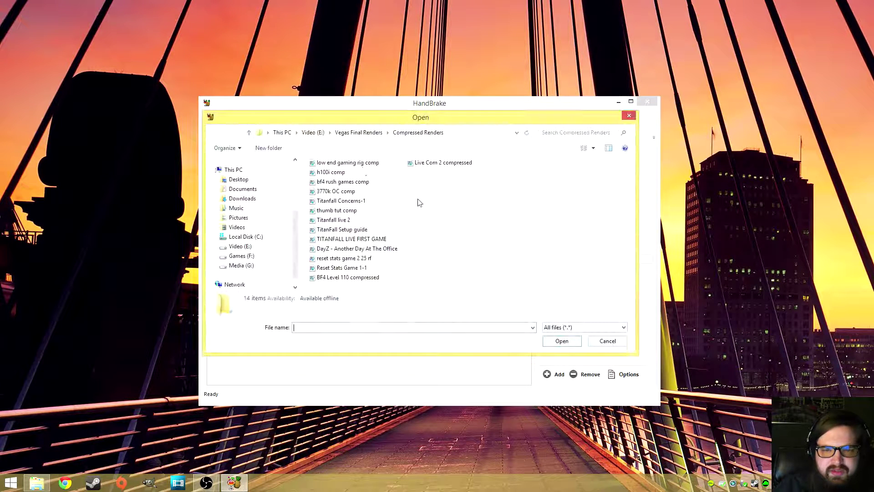
pyautogui.click(342, 184)
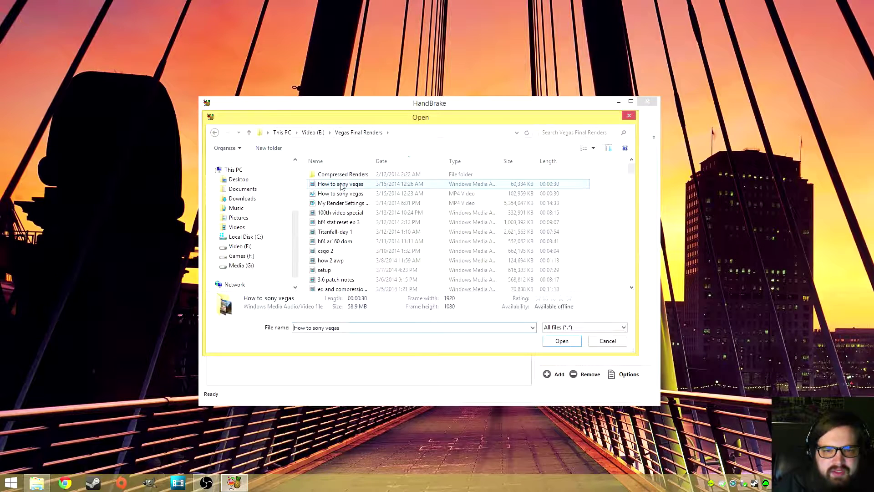
pyautogui.click(392, 195)
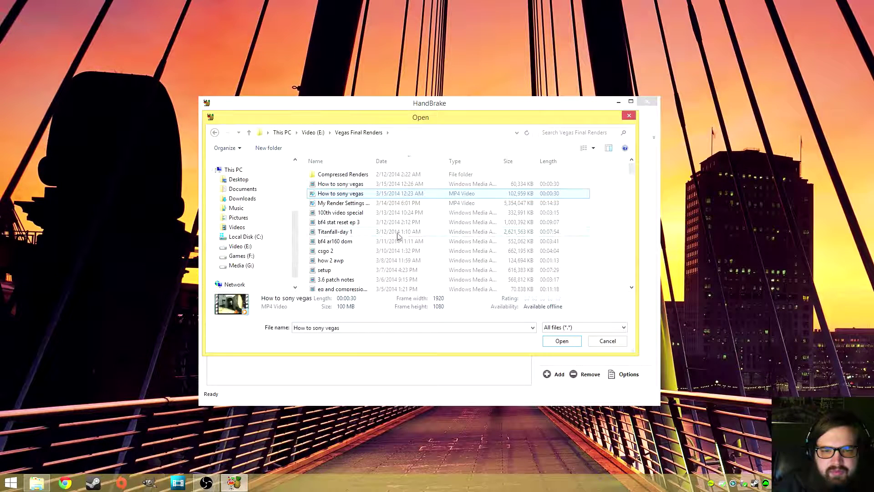
pyautogui.click(558, 343)
# Set the output to 'how to sony vegas comp' in the Compressed Renders folder
pyautogui.click(519, 185)
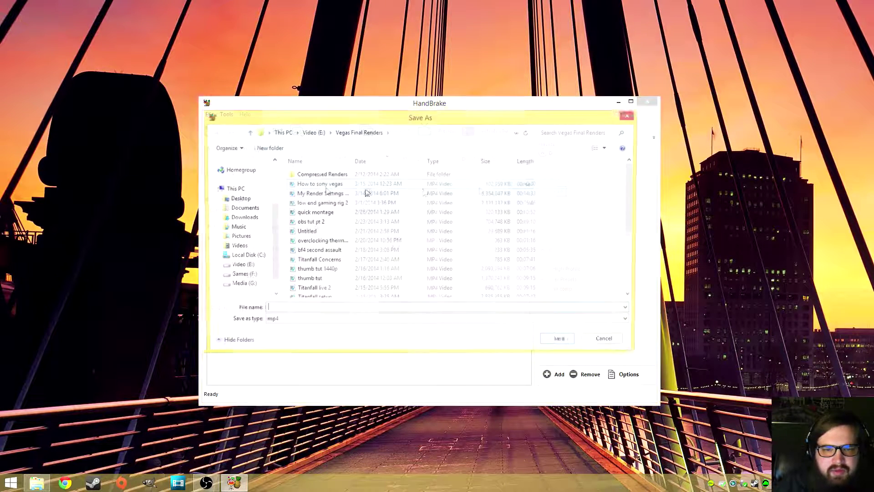
pyautogui.doubleClick(321, 174)
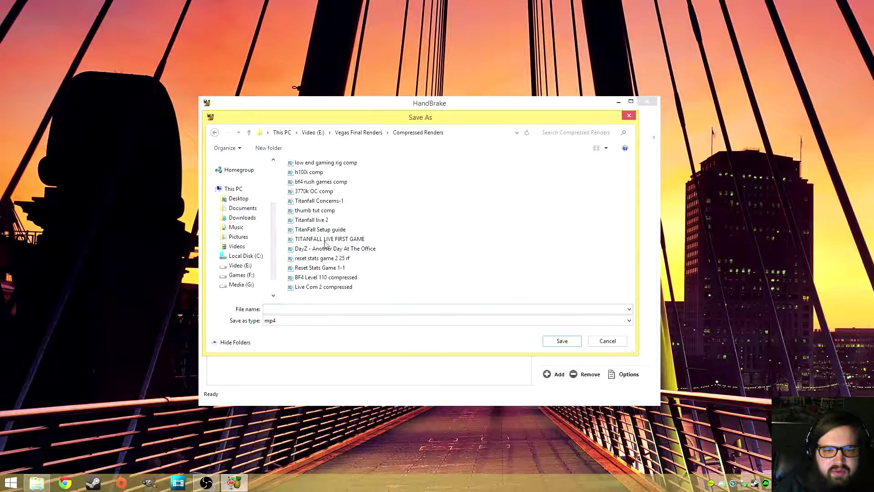
pyautogui.click(311, 312)
pyautogui.write('how to')
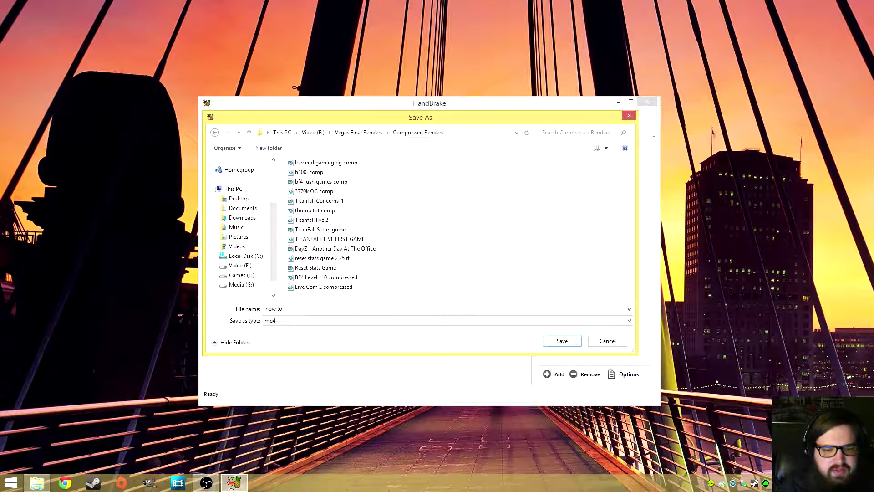
pyautogui.write(' sony vegas c')
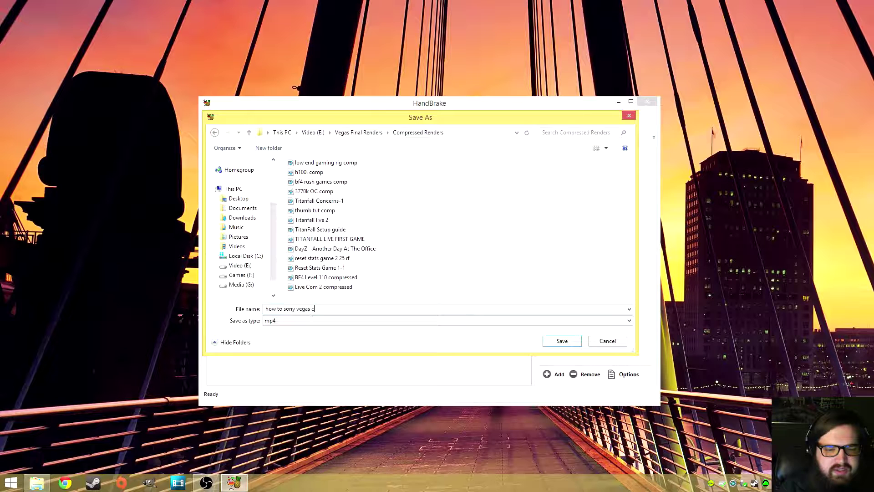
pyautogui.write('omp')
pyautogui.press('Return')
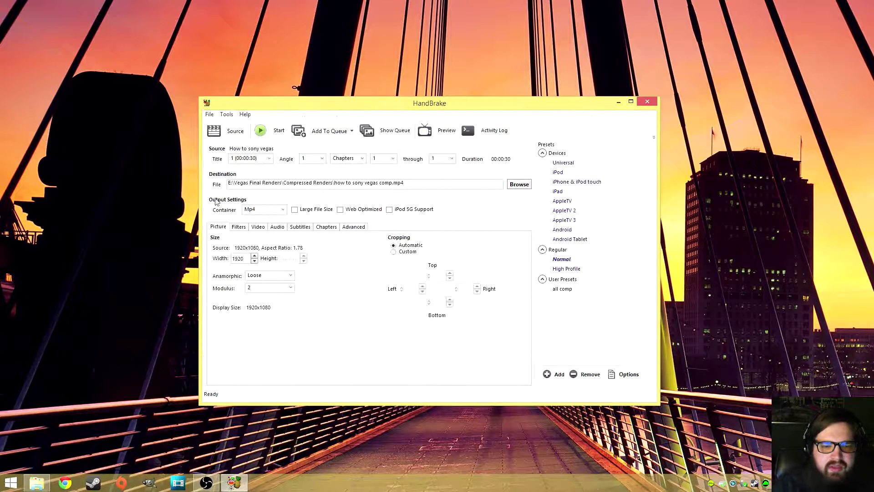
# Apply the all comp preset, keep the H.264 profile at Baseline, and start encoding
pyautogui.click(565, 288)
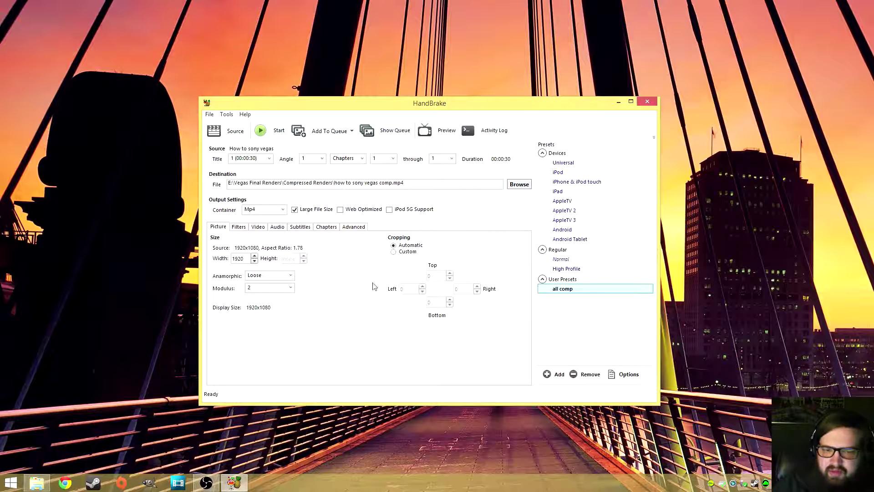
pyautogui.click(240, 228)
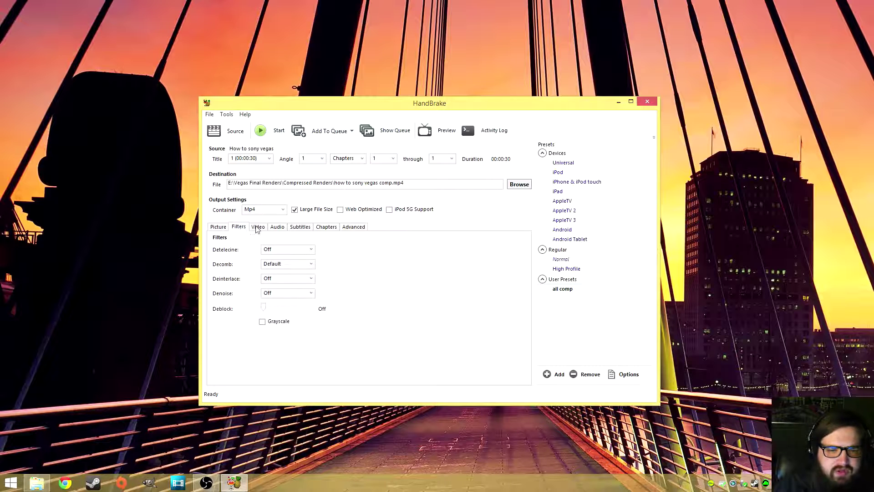
pyautogui.click(257, 228)
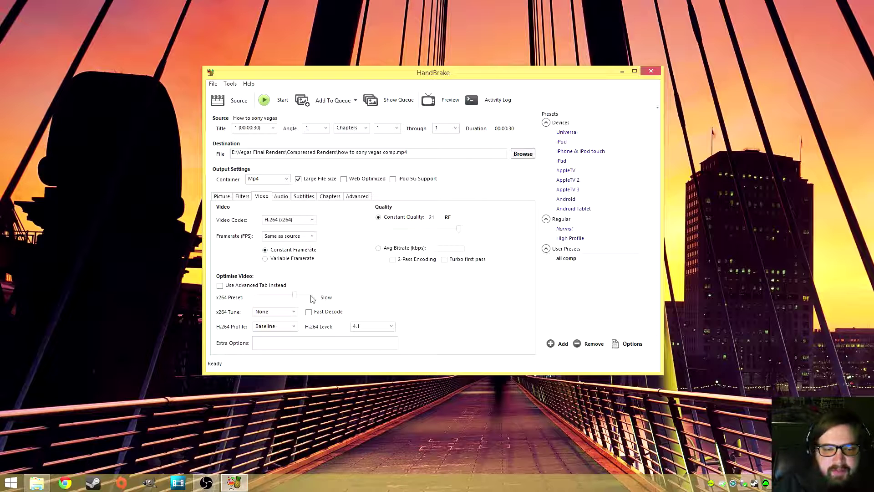
pyautogui.click(293, 327)
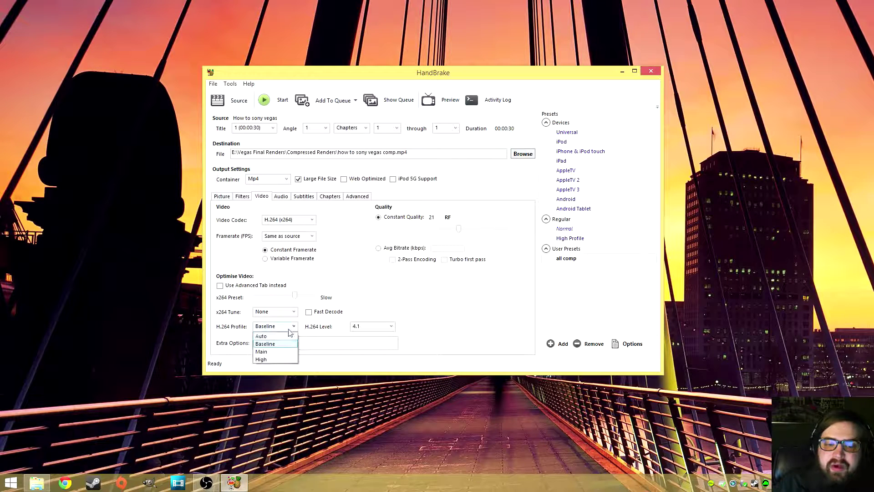
pyautogui.click(279, 343)
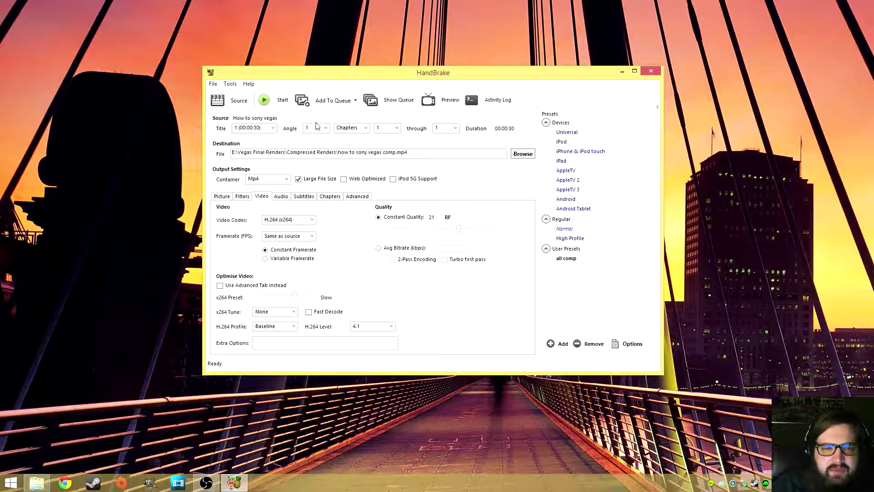
pyautogui.click(275, 103)
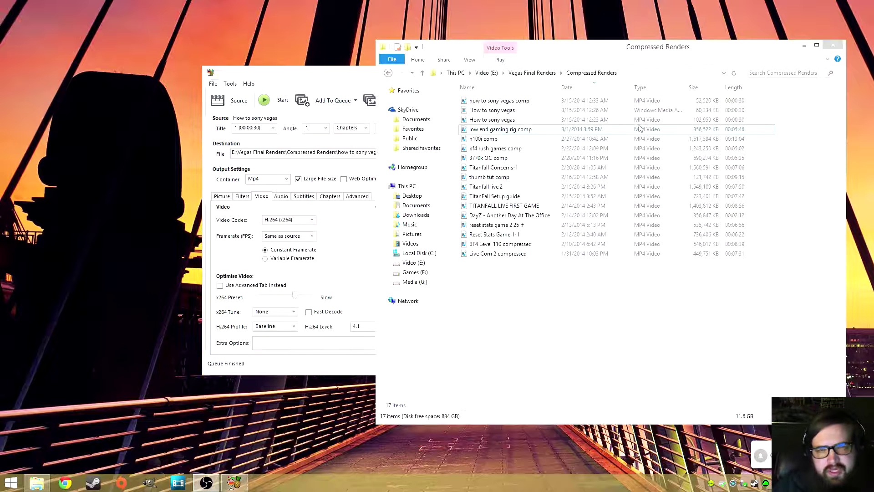
# Check the file sizes: 100 MB MP4, 58.9 MB WMV, and 51.2 MB compressed clip
pyautogui.click(592, 120)
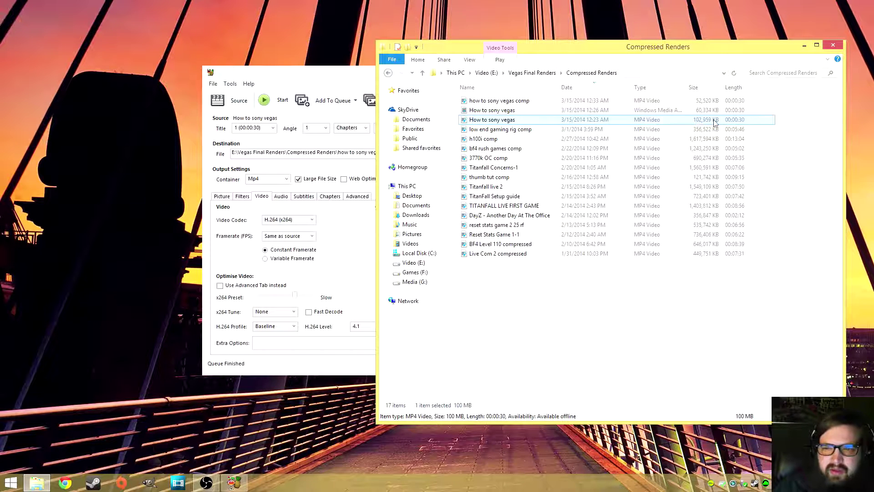
pyautogui.click(674, 111)
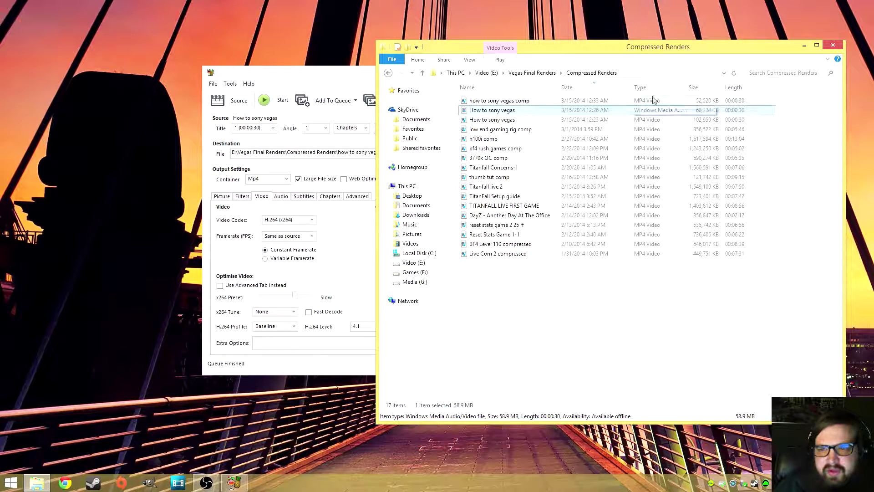
pyautogui.click(700, 103)
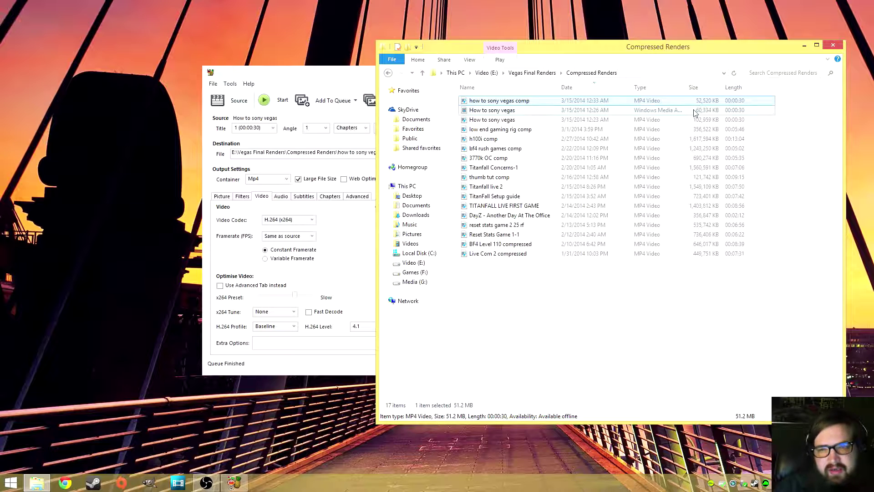
pyautogui.click(704, 121)
pyautogui.click(681, 103)
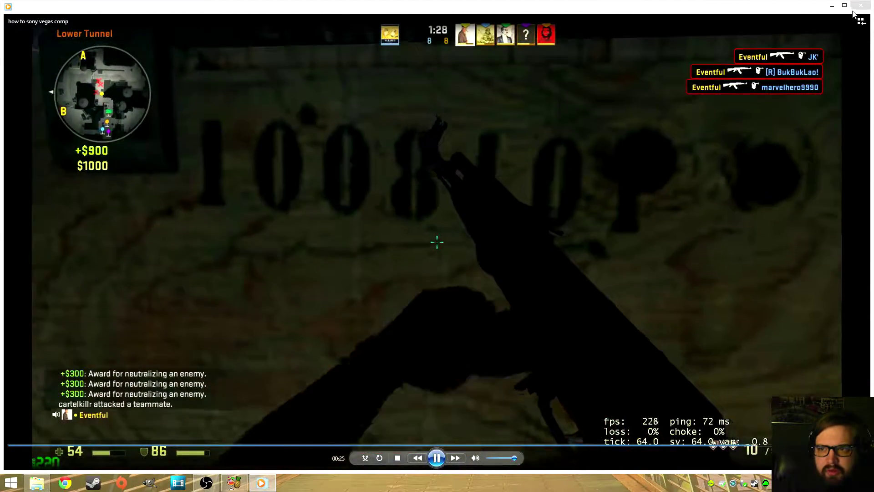
pyautogui.click(861, 5)
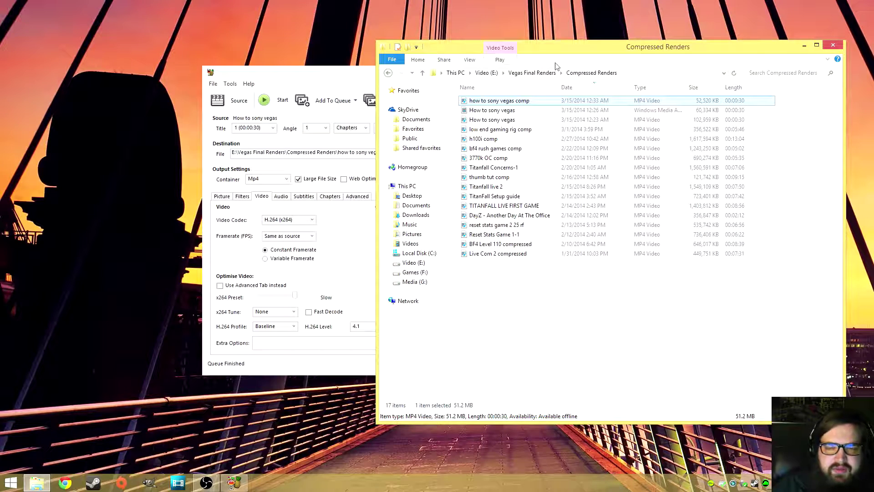